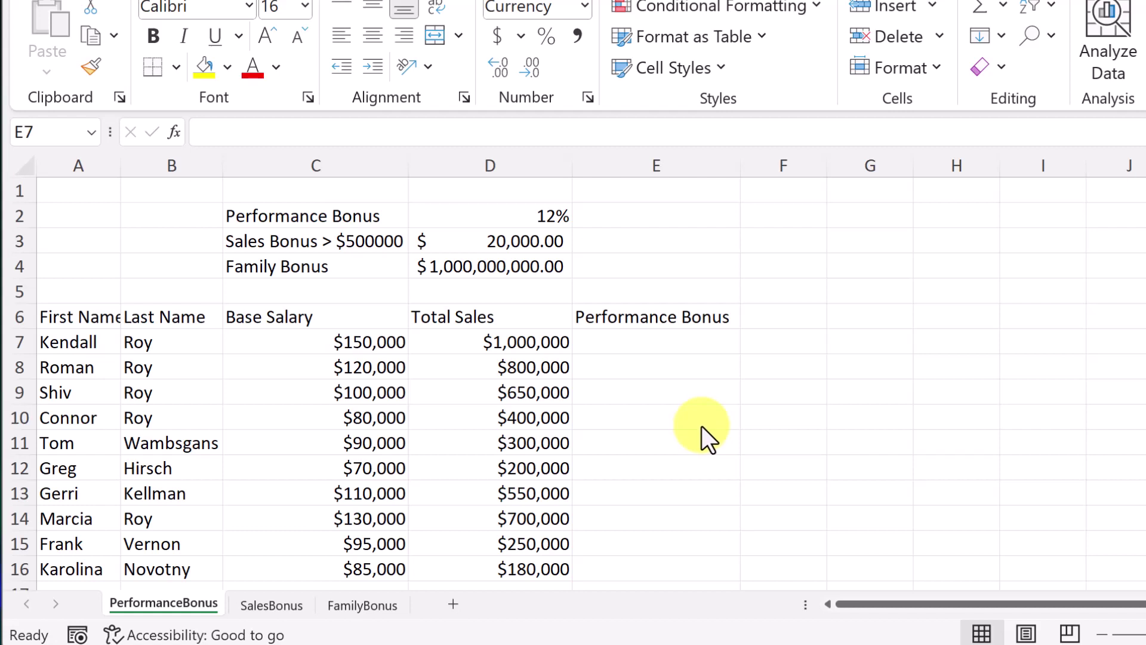
# Enter =D2*D7 in E7 to multiply the 12% rate by the first total sales
pyautogui.click(636, 342)
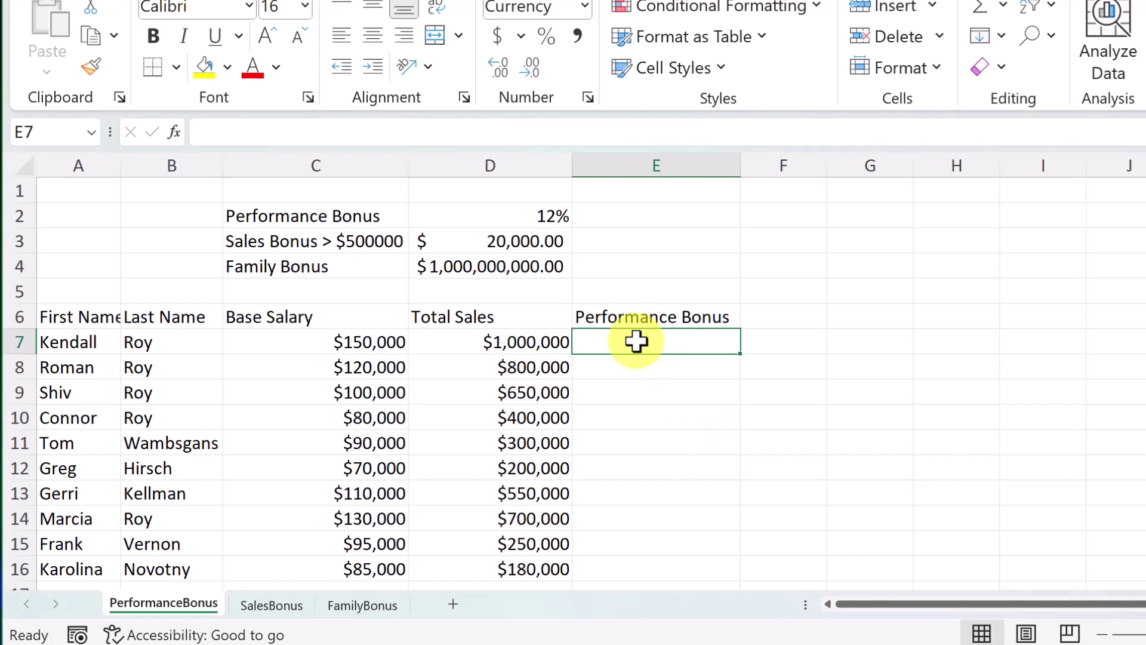
pyautogui.write('=')
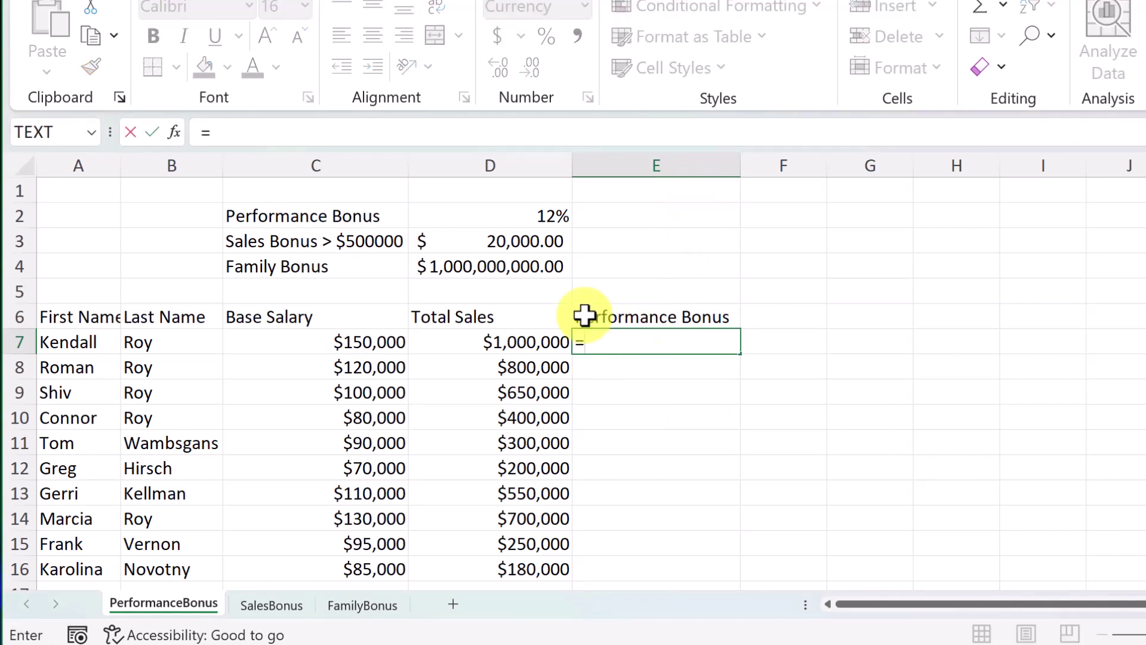
pyautogui.click(556, 218)
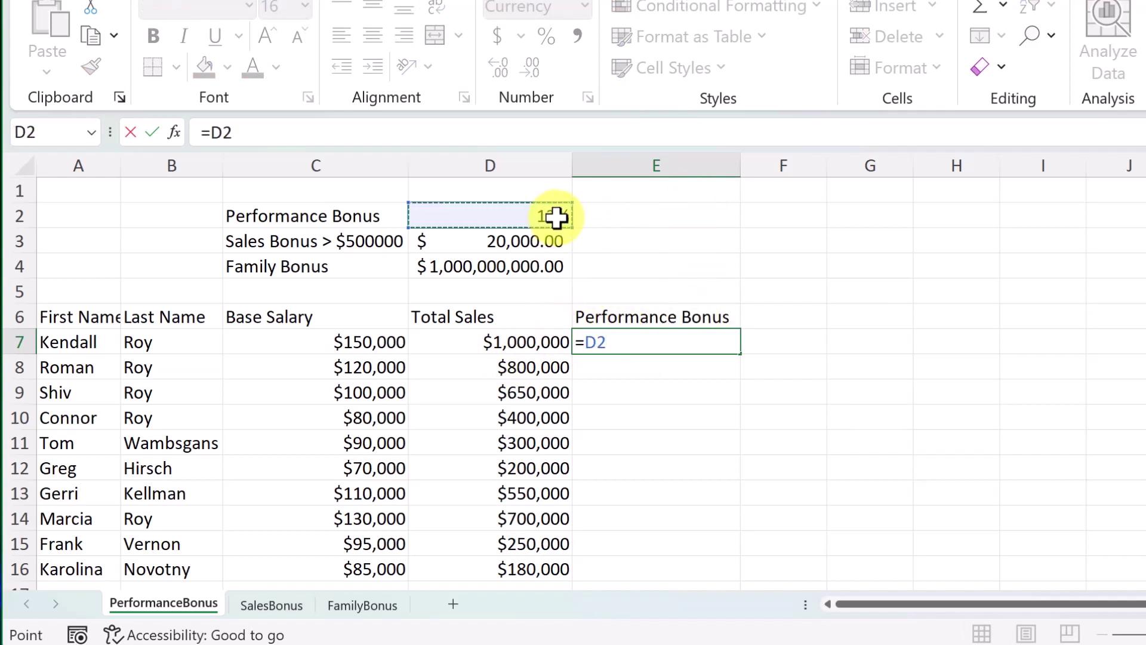
pyautogui.write('*')
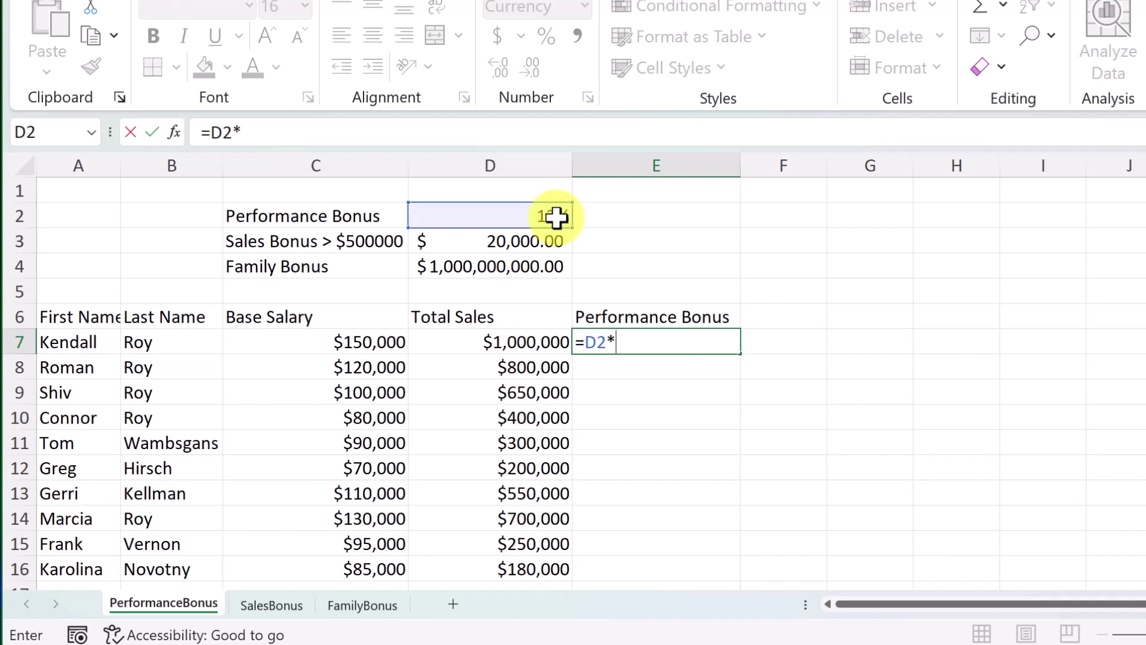
pyautogui.click(535, 343)
pyautogui.press('Return')
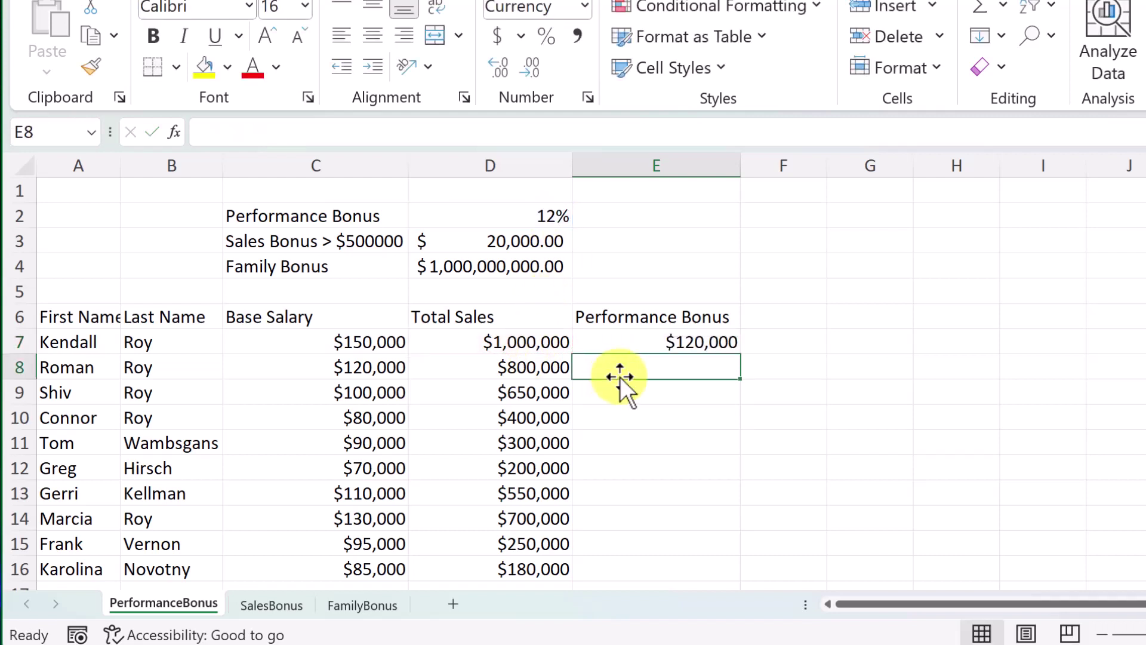
# Fill E7's formula down to row 16
pyautogui.click(716, 338)
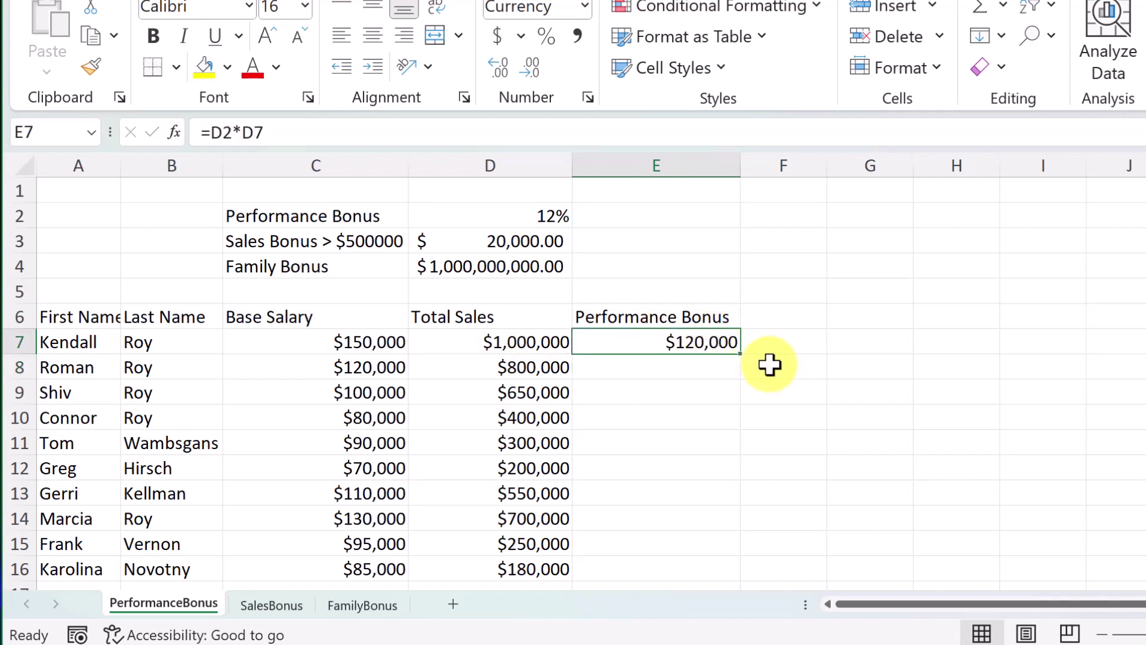
pyautogui.doubleClick(741, 355)
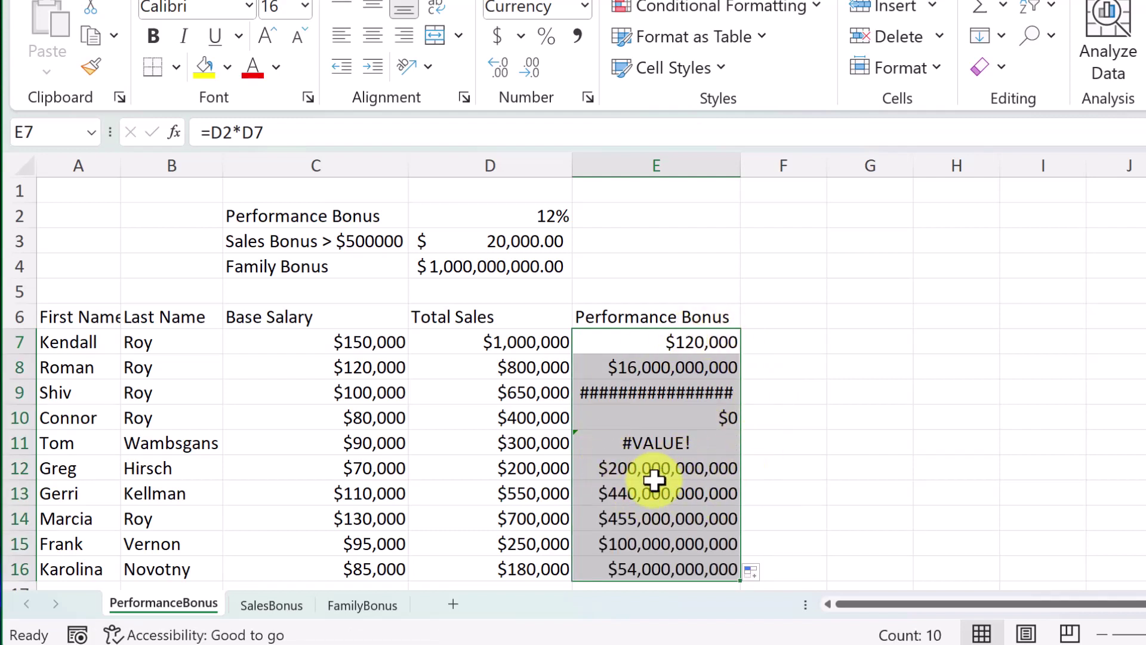
pyautogui.click(709, 341)
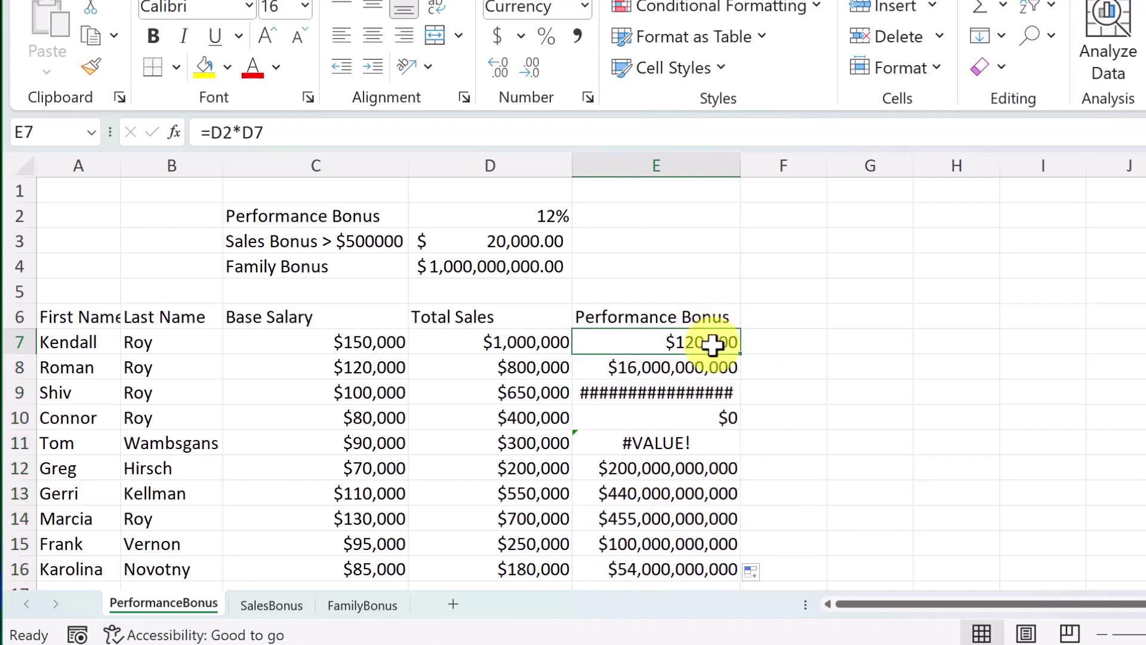
# Clear the incorrect copied results from E8:E16, keeping only E7's $120,000
pyautogui.click(716, 367)
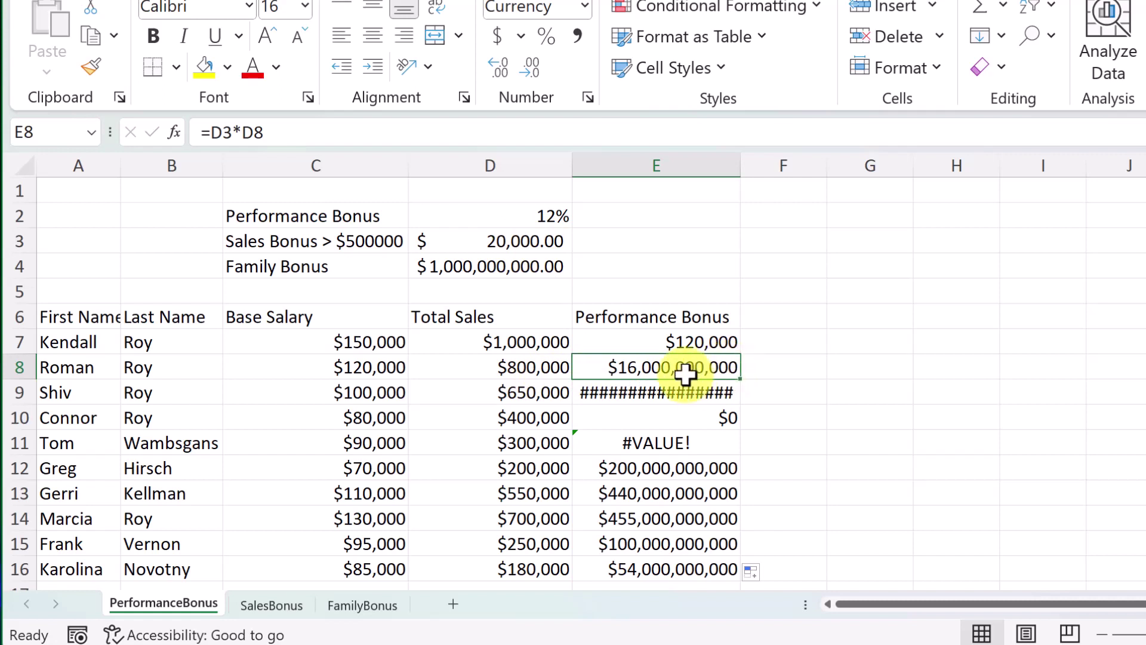
pyautogui.moveTo(684, 371)
pyautogui.mouseDown()
pyautogui.moveTo(711, 547)
pyautogui.moveTo(685, 523)
pyautogui.mouseUp()
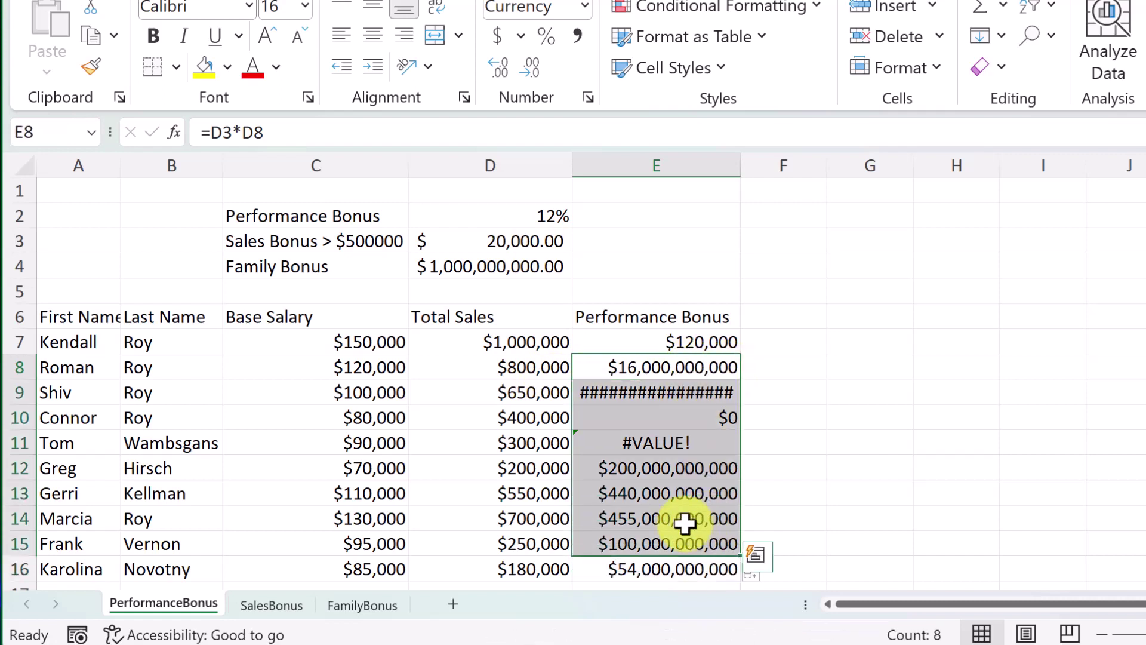
pyautogui.press('Delete')
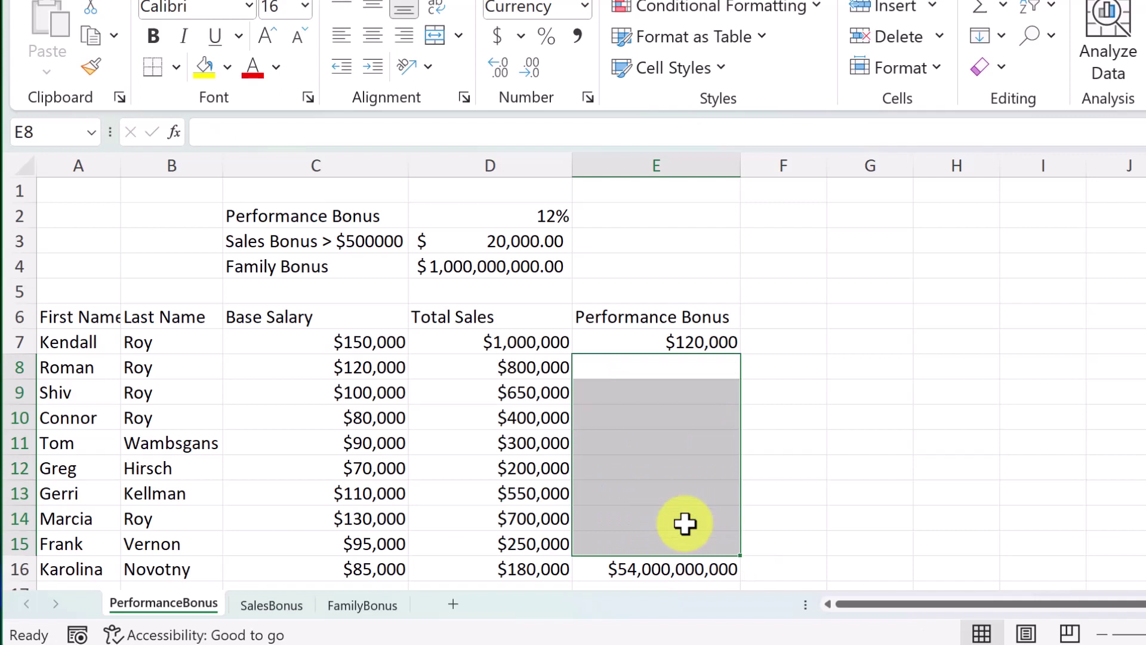
pyautogui.click(644, 568)
pyautogui.press('Delete')
pyautogui.click(667, 346)
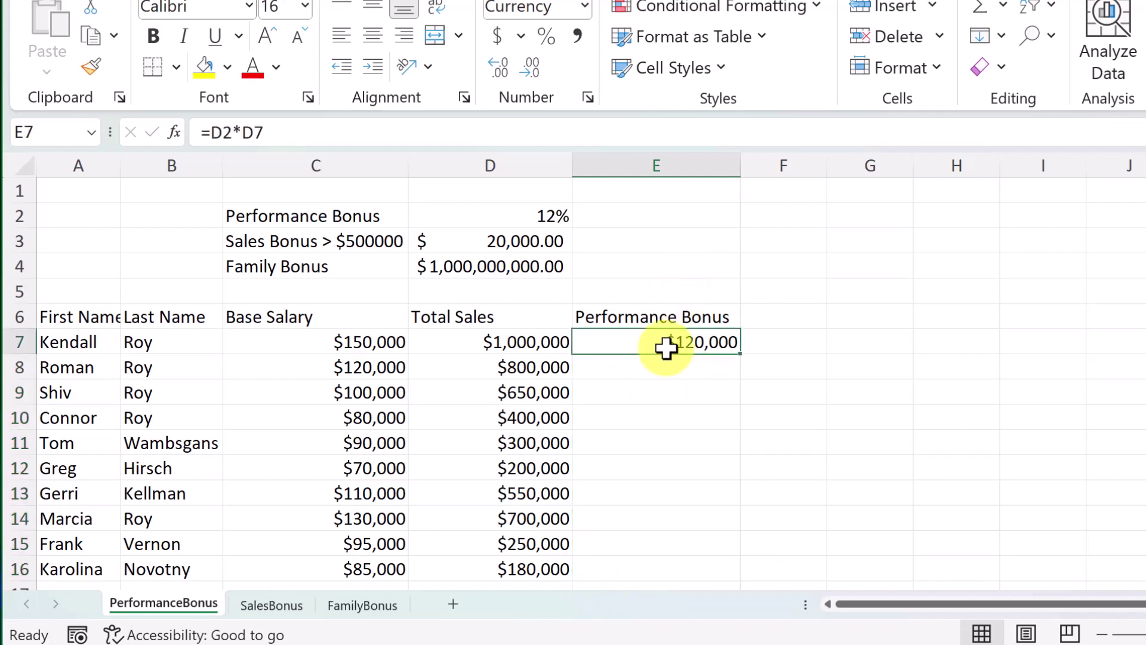
# Change E7's formula to =$D$2*D7 with an absolute D2 reference
pyautogui.click(226, 133)
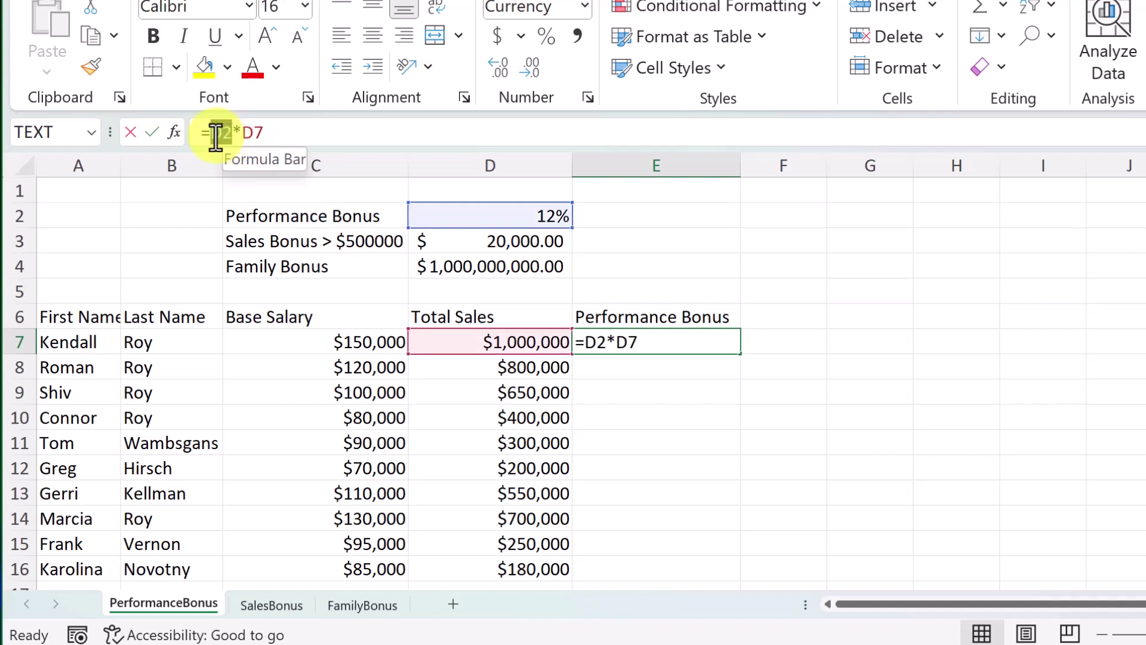
pyautogui.doubleClick(221, 133)
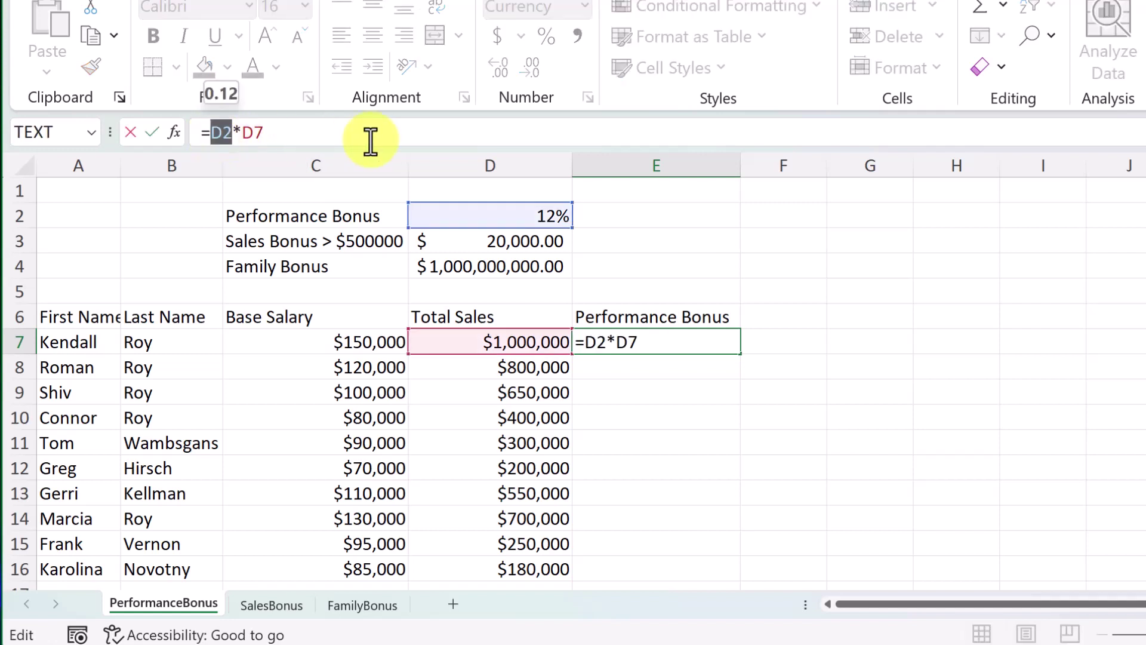
pyautogui.press('F4')
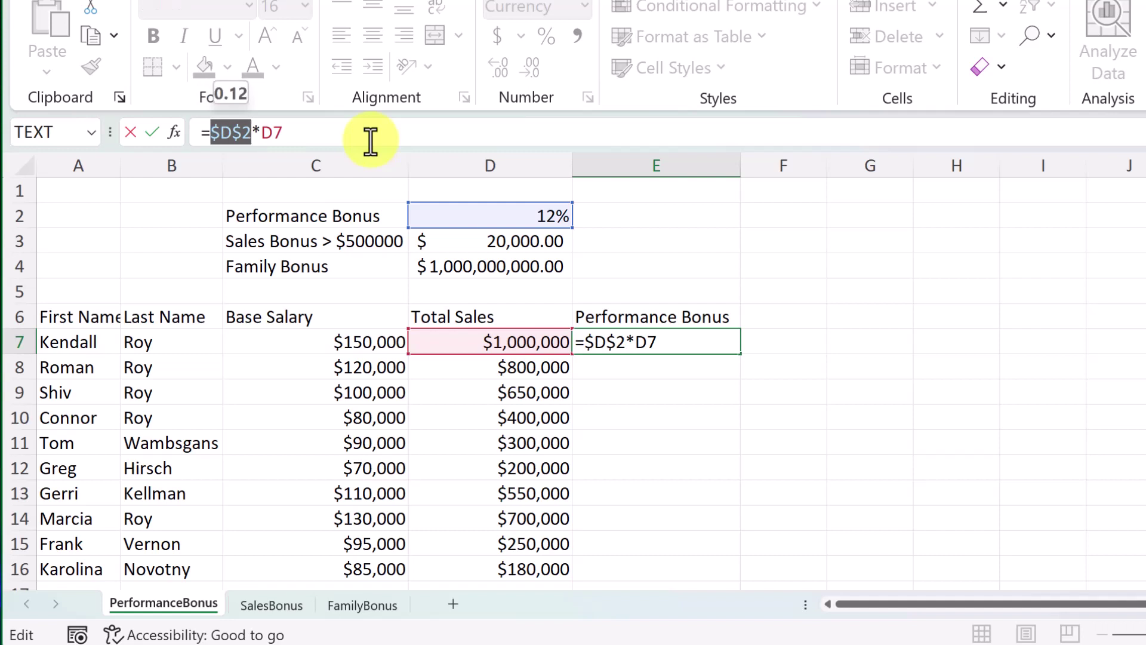
pyautogui.doubleClick(227, 134)
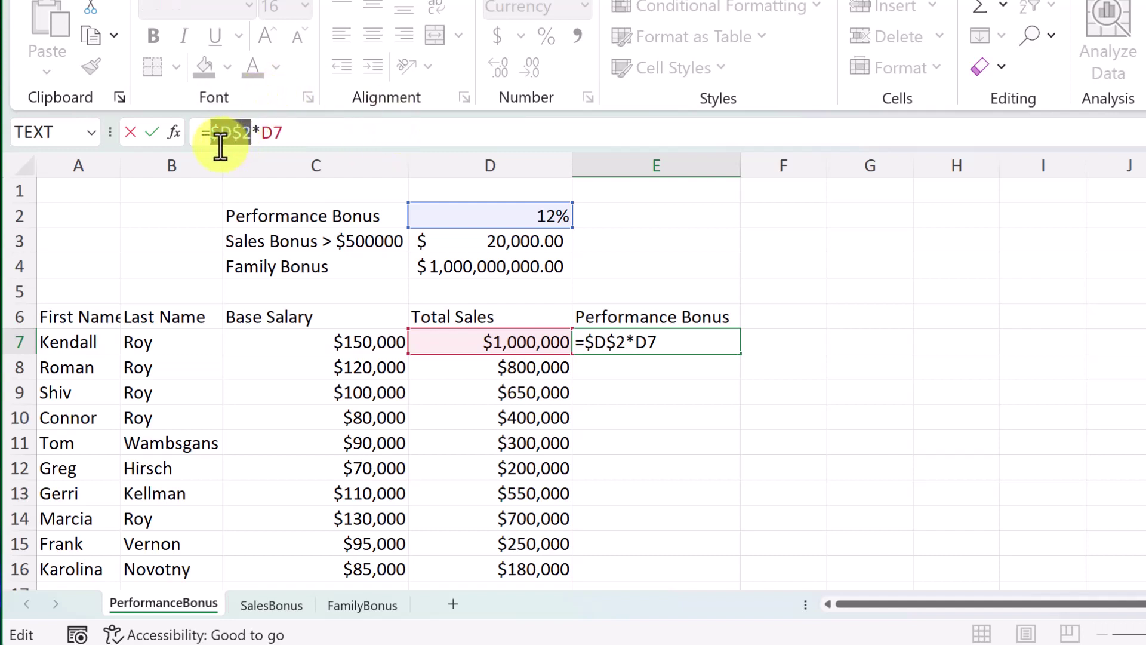
pyautogui.press('Return')
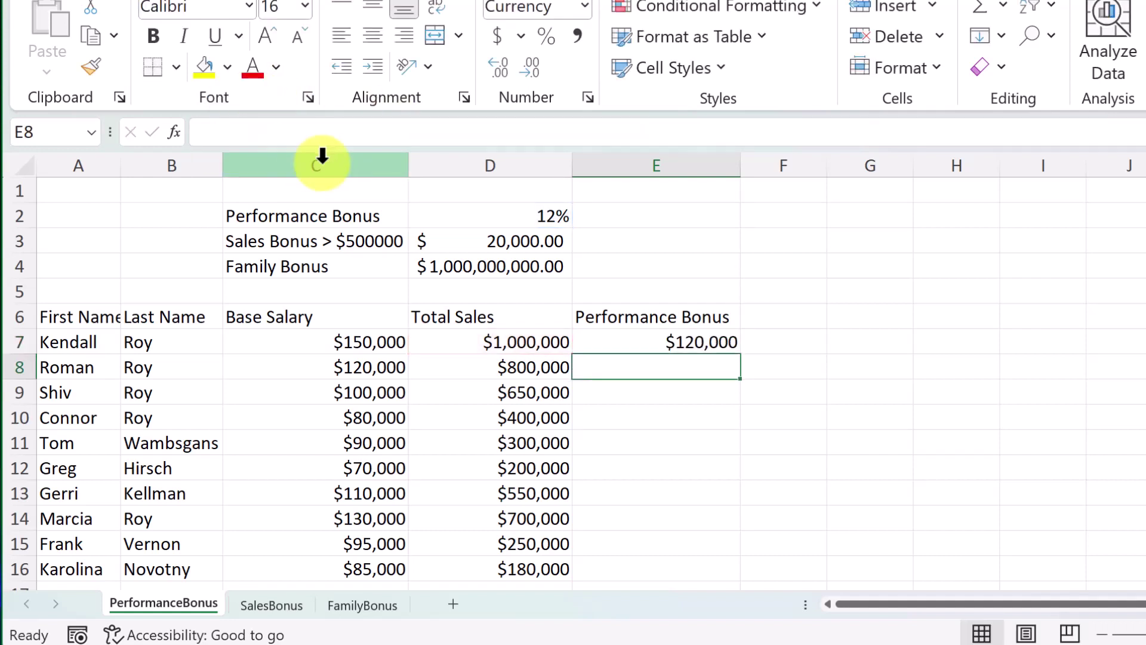
# Fill the corrected formula down to E16, check the copies, then clear E7:E16
pyautogui.click(713, 342)
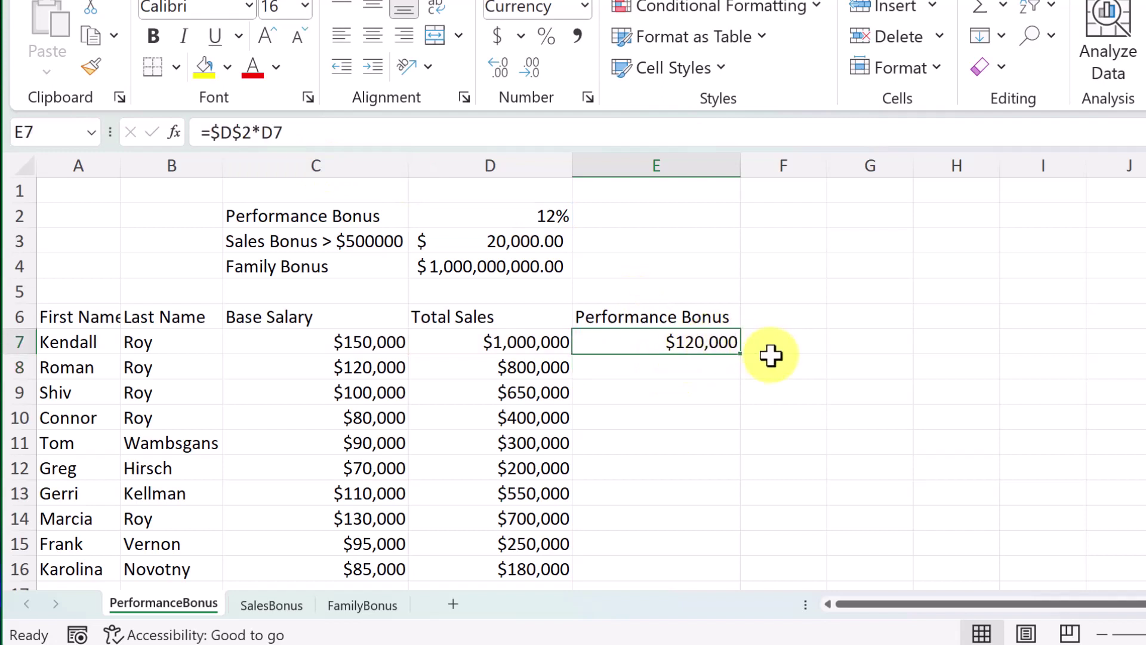
pyautogui.doubleClick(741, 356)
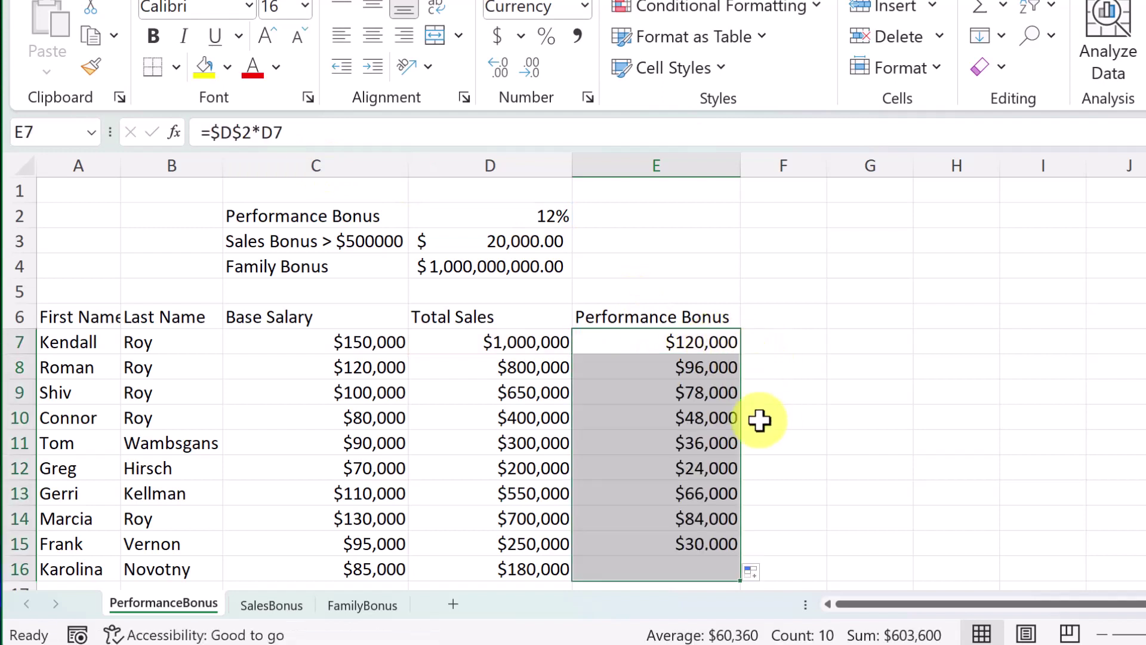
pyautogui.click(714, 369)
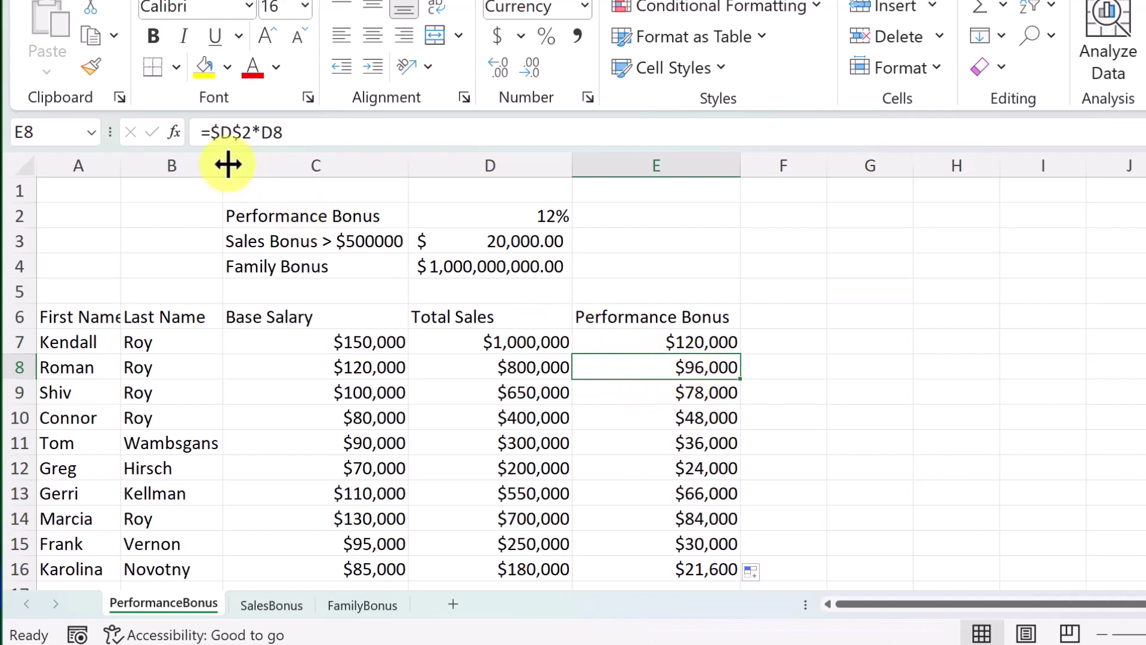
pyautogui.click(679, 398)
pyautogui.click(684, 425)
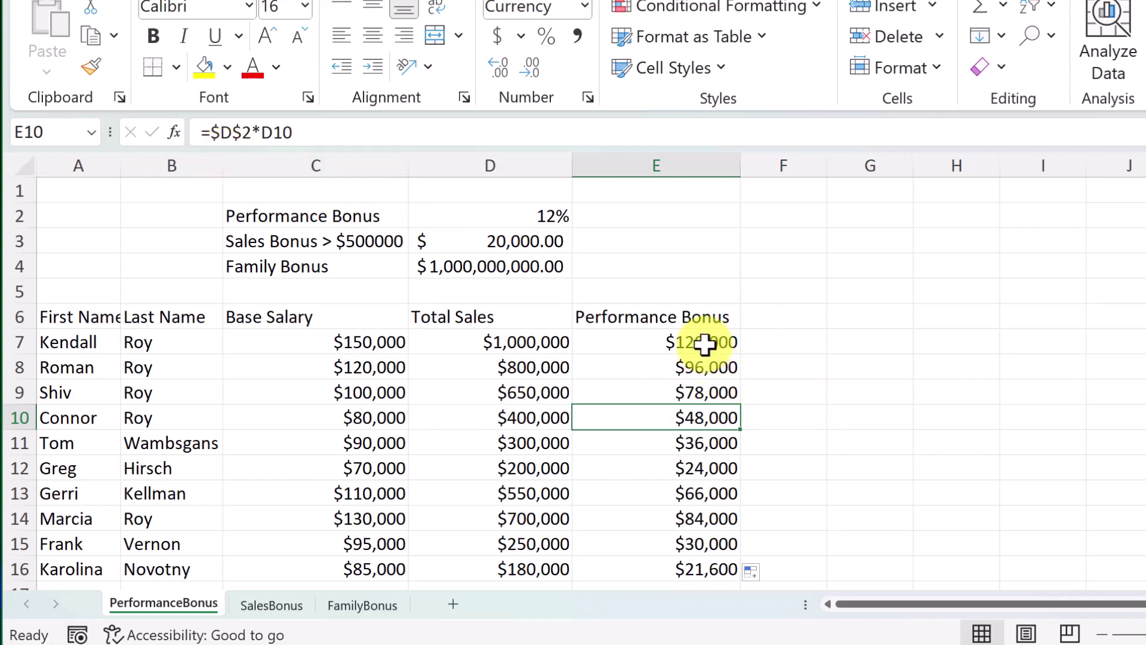
pyautogui.moveTo(705, 343); pyautogui.dragTo(718, 560)
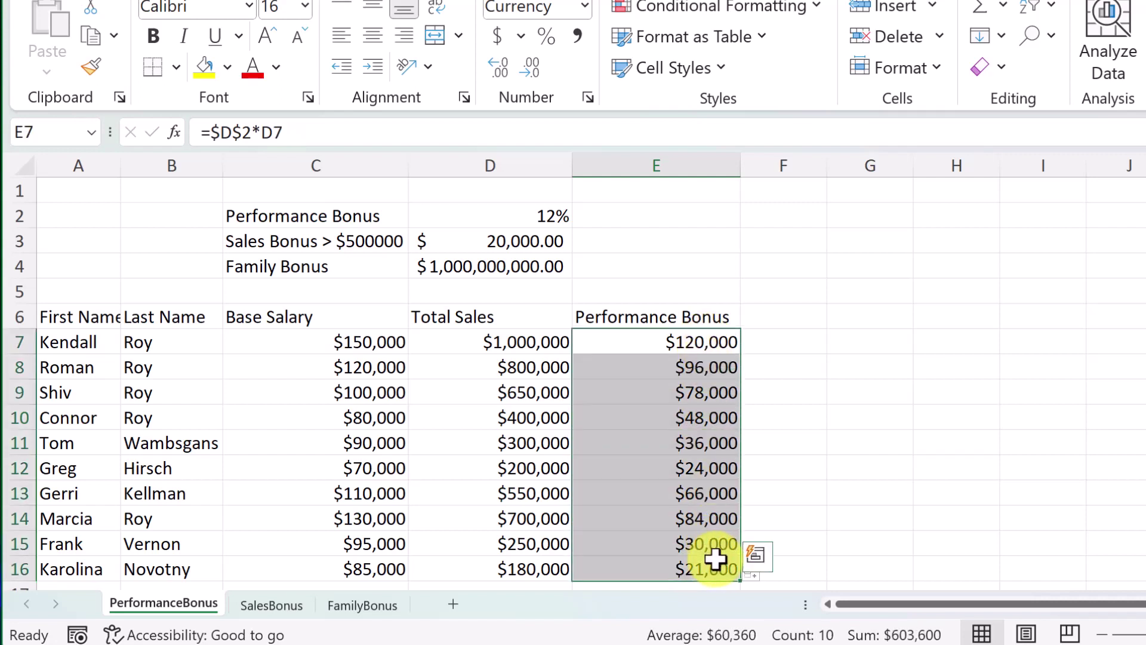
pyautogui.press('Delete')
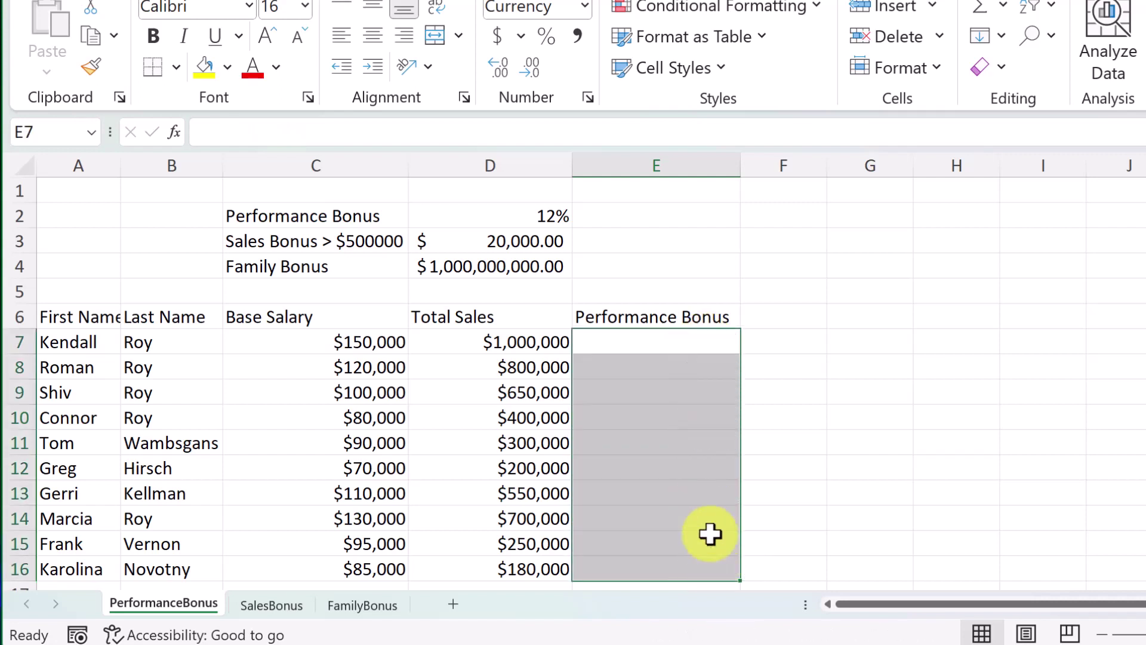
# Name the 12% rate cell D2 PerformanceBonus using the Name Box
pyautogui.click(545, 219)
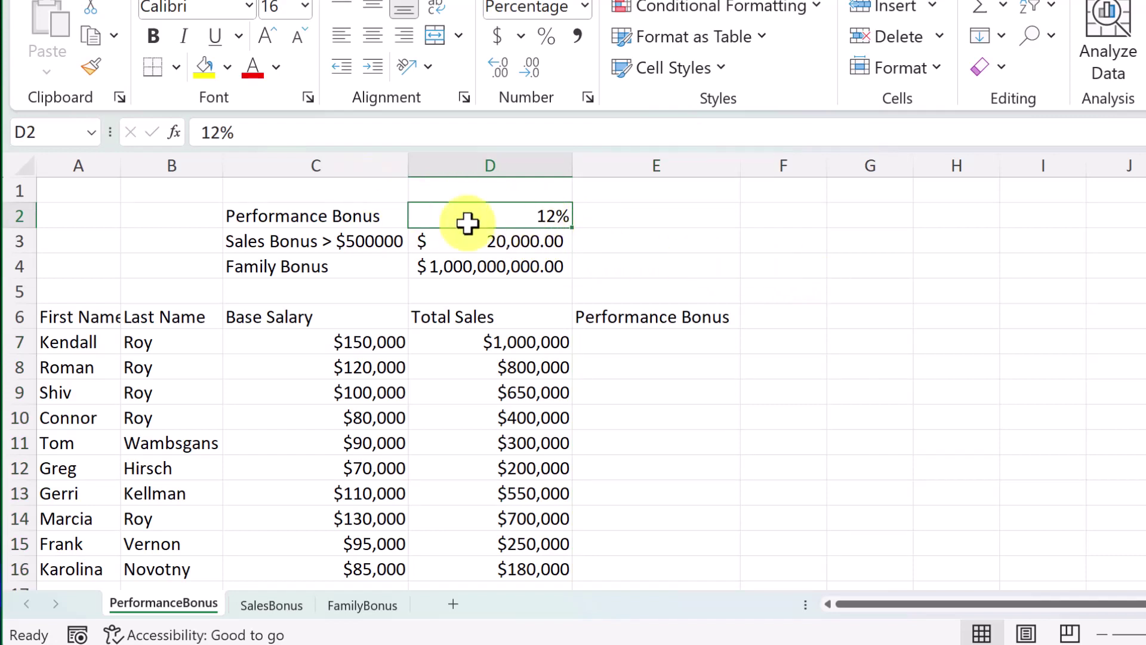
pyautogui.click(45, 133)
pyautogui.write('P')
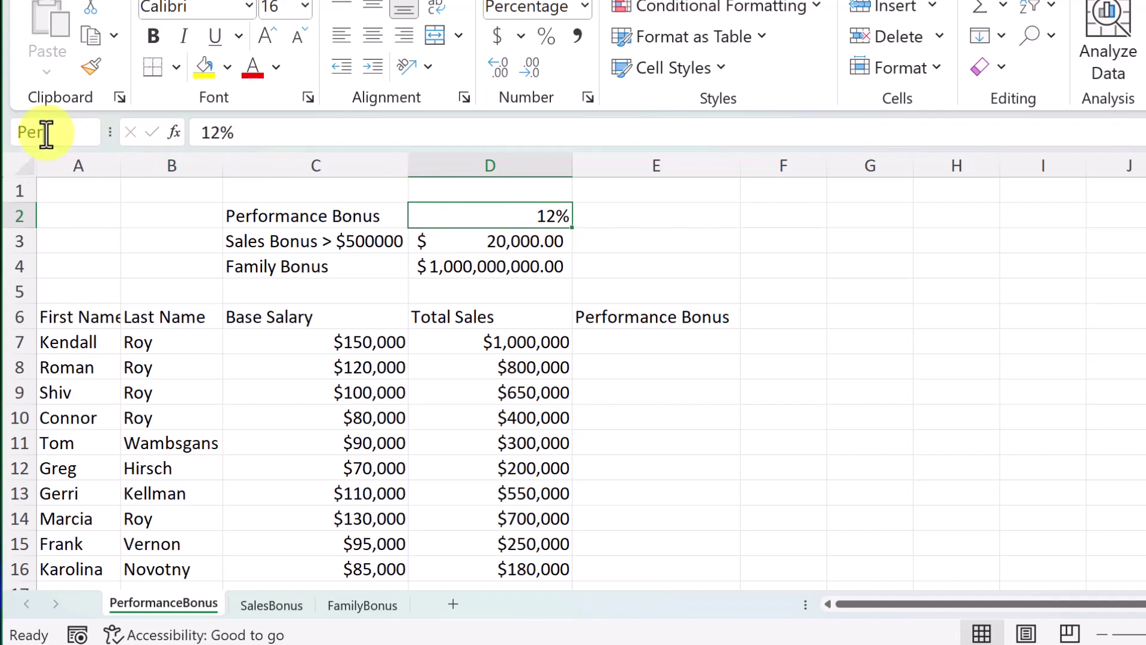
pyautogui.write('erformance')
pyautogui.write('Bonus')
pyautogui.press('Return')
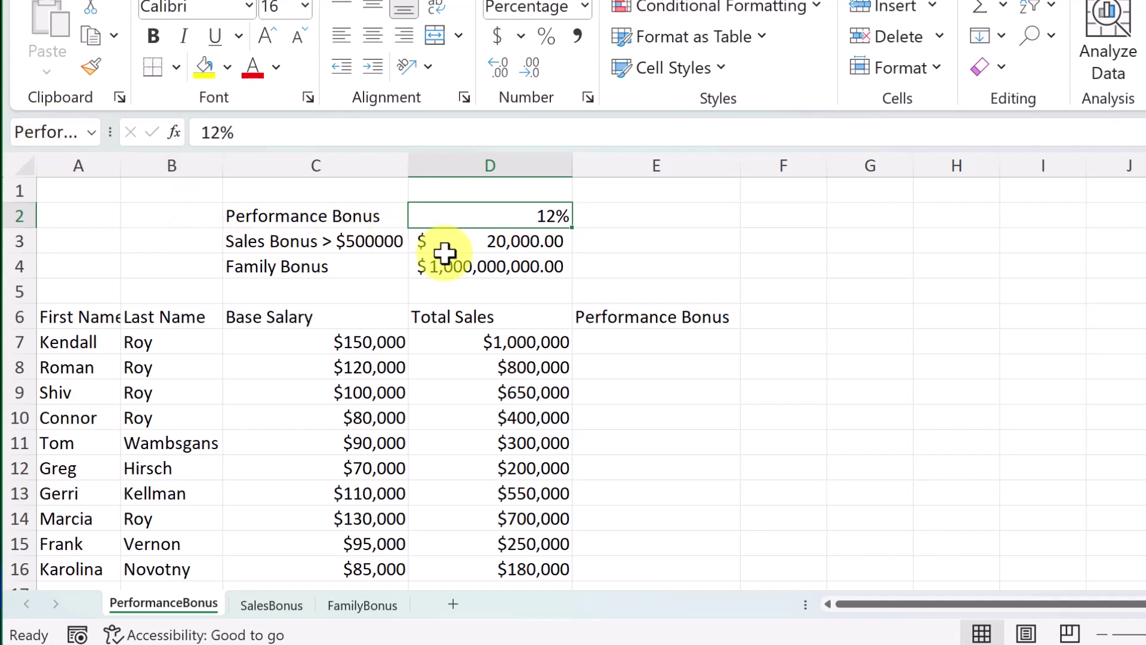
pyautogui.click(624, 339)
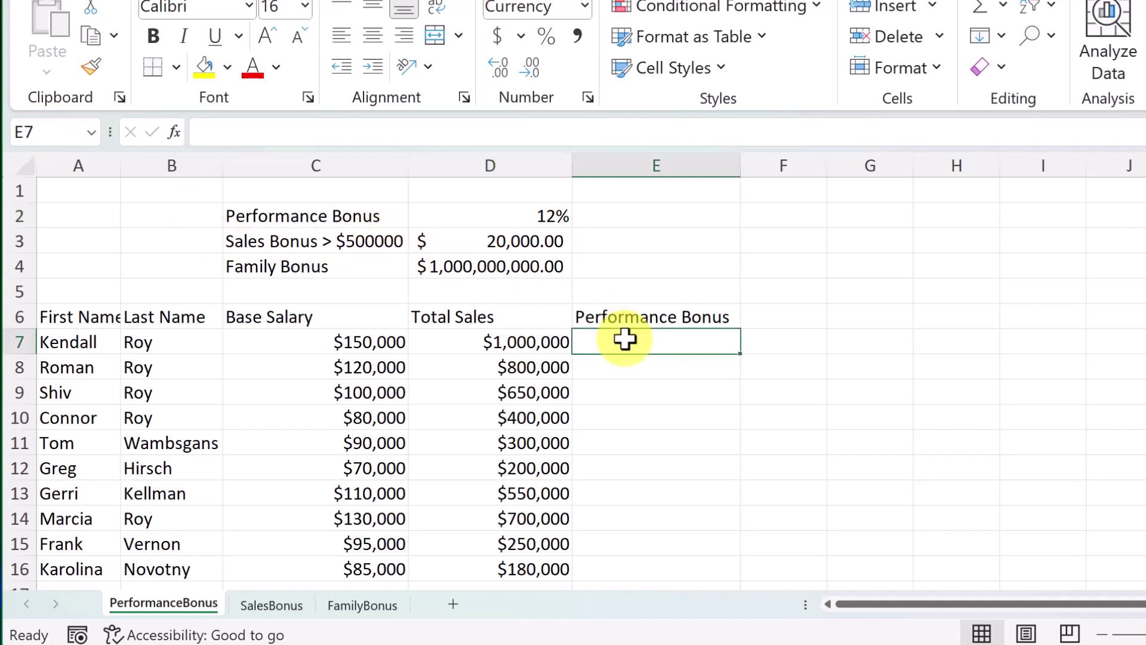
# Enter =D7*PerformanceBonus in E7
pyautogui.write('=')
pyautogui.click(544, 341)
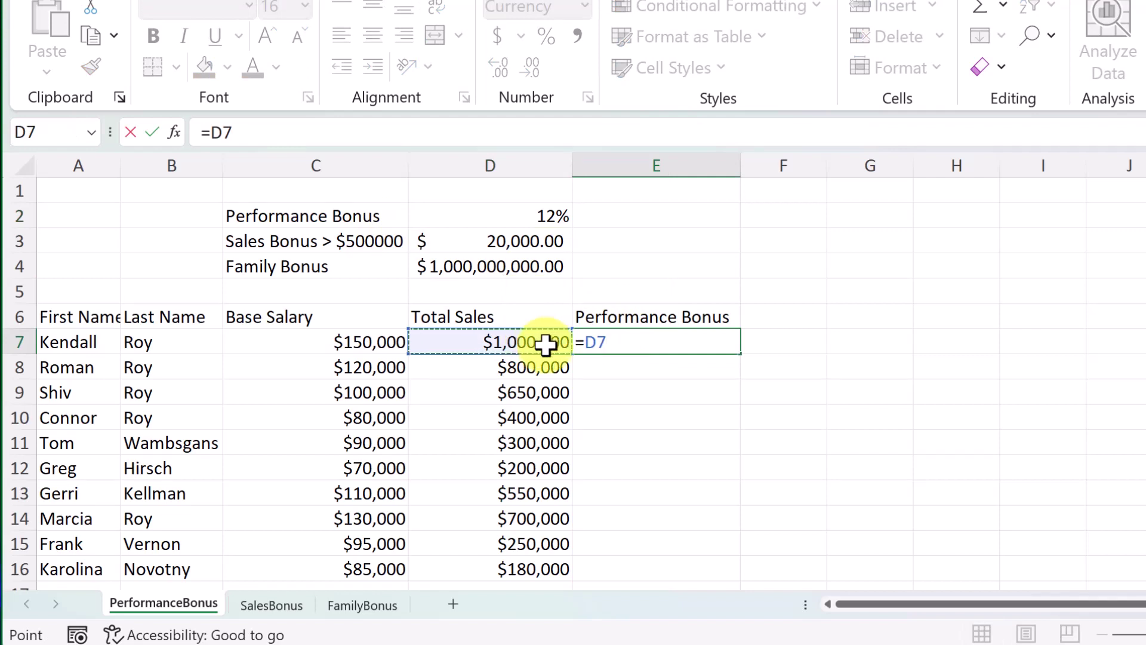
pyautogui.write('*perf')
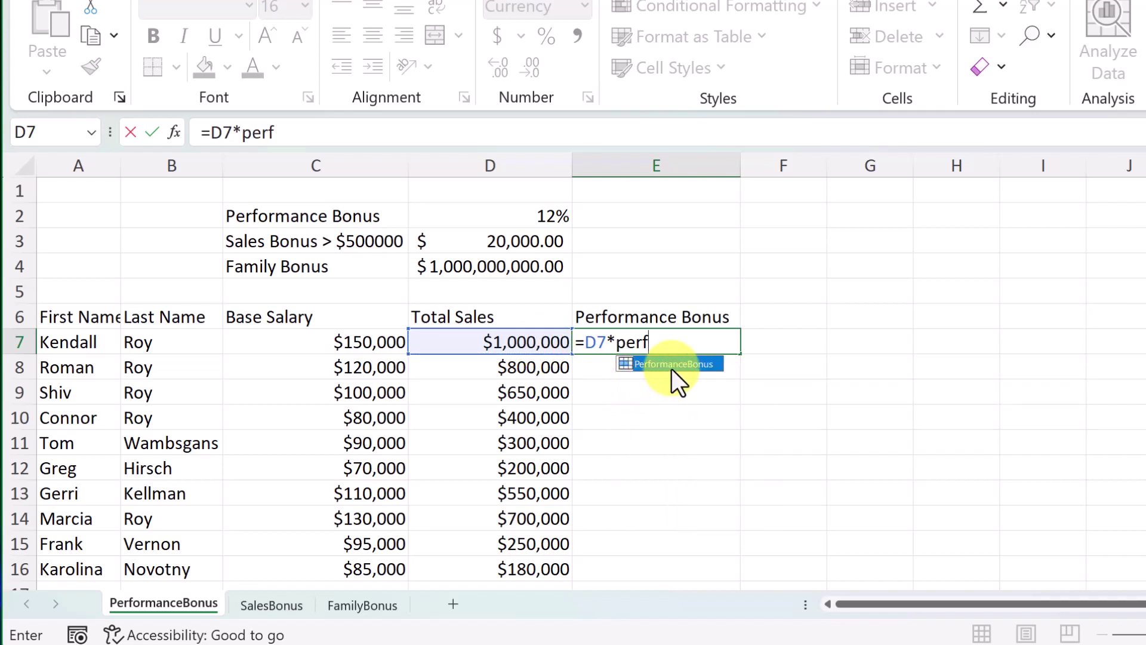
pyautogui.doubleClick(671, 364)
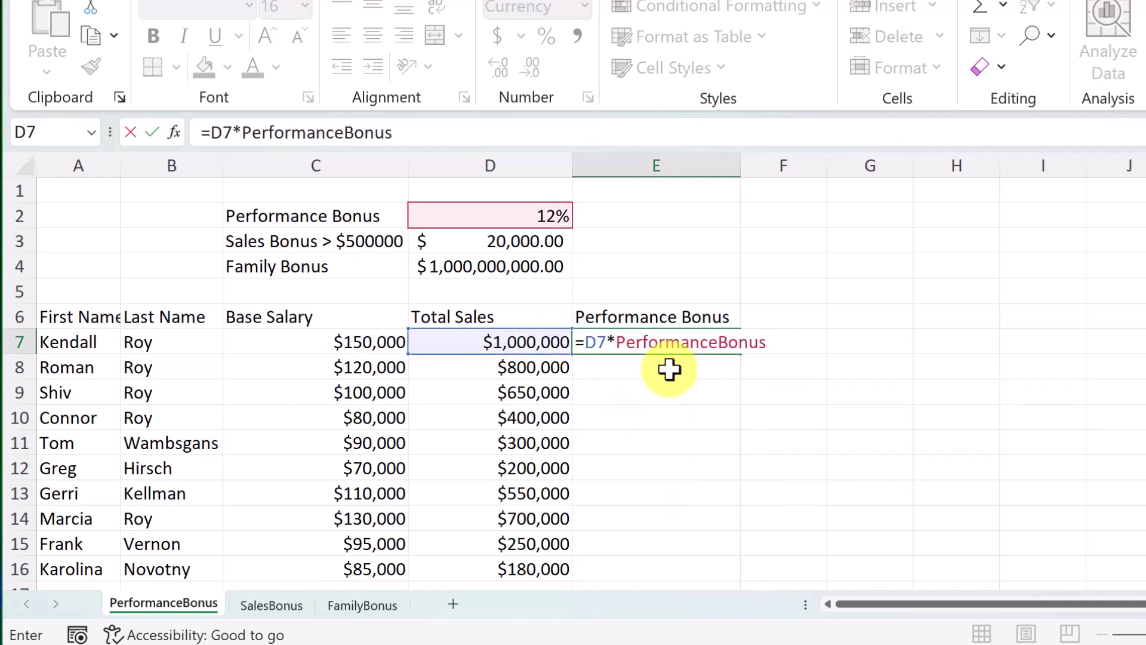
pyautogui.press('Return')
# Copy the bonus formula down to E16, giving $120,000 down to $21,600
pyautogui.click(665, 341)
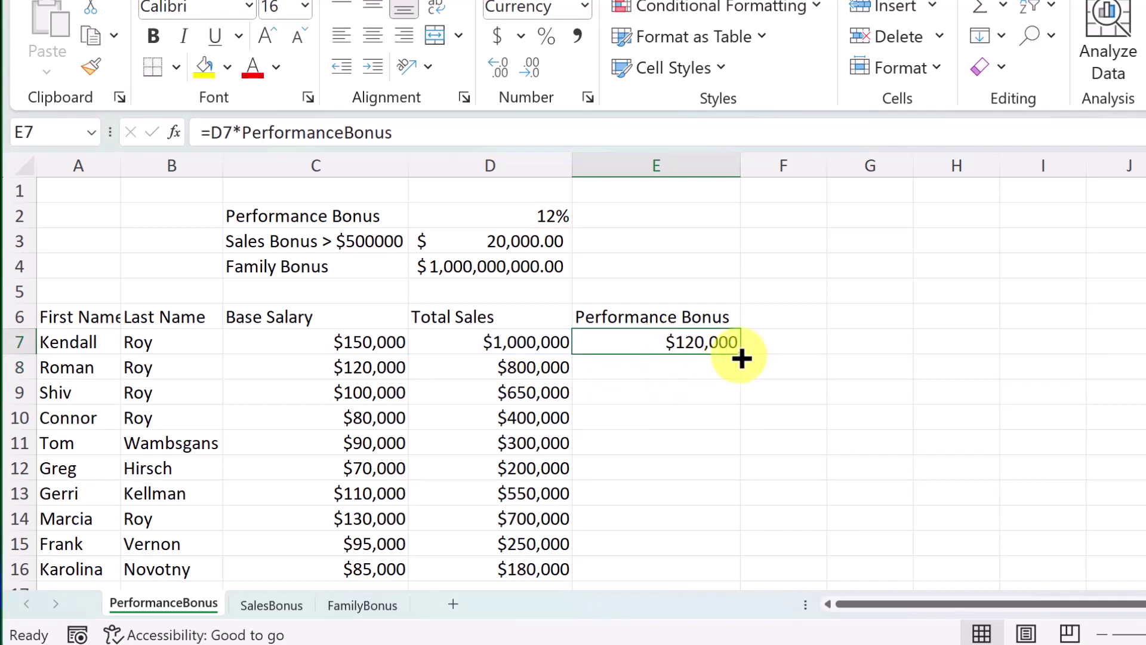
pyautogui.doubleClick(740, 356)
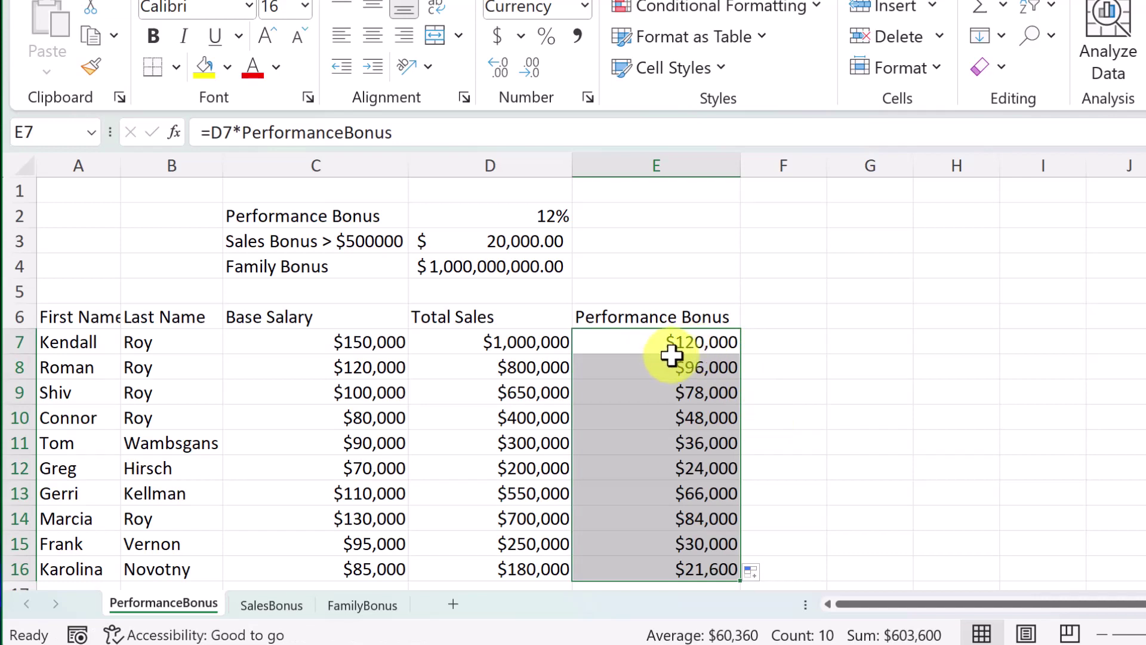
pyautogui.click(273, 604)
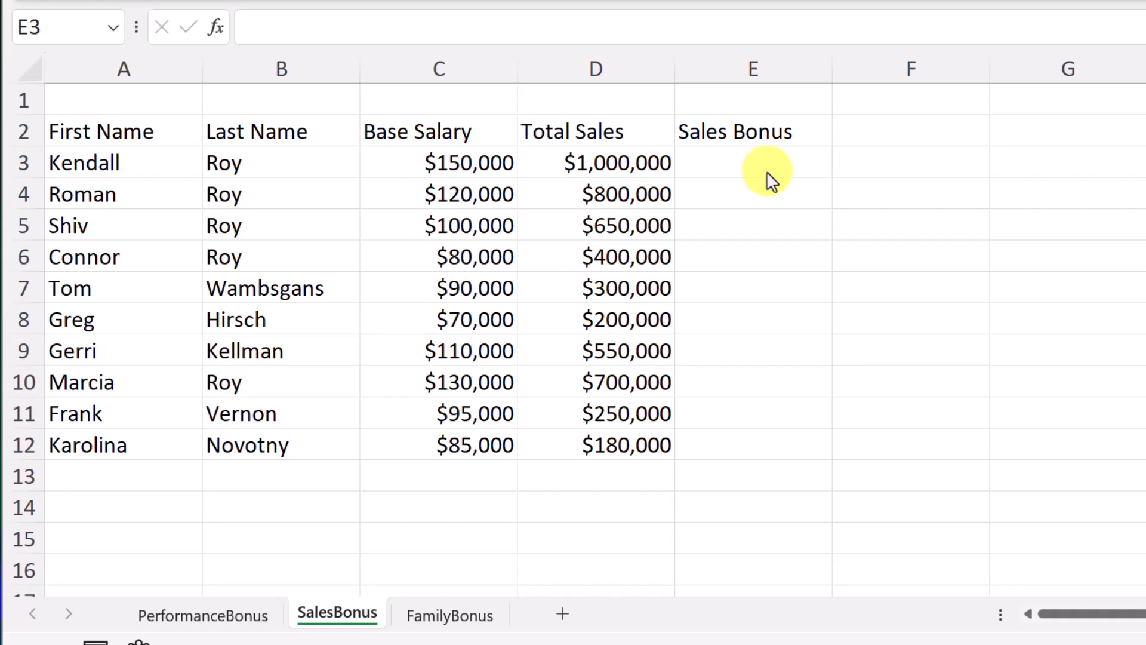
pyautogui.click(211, 610)
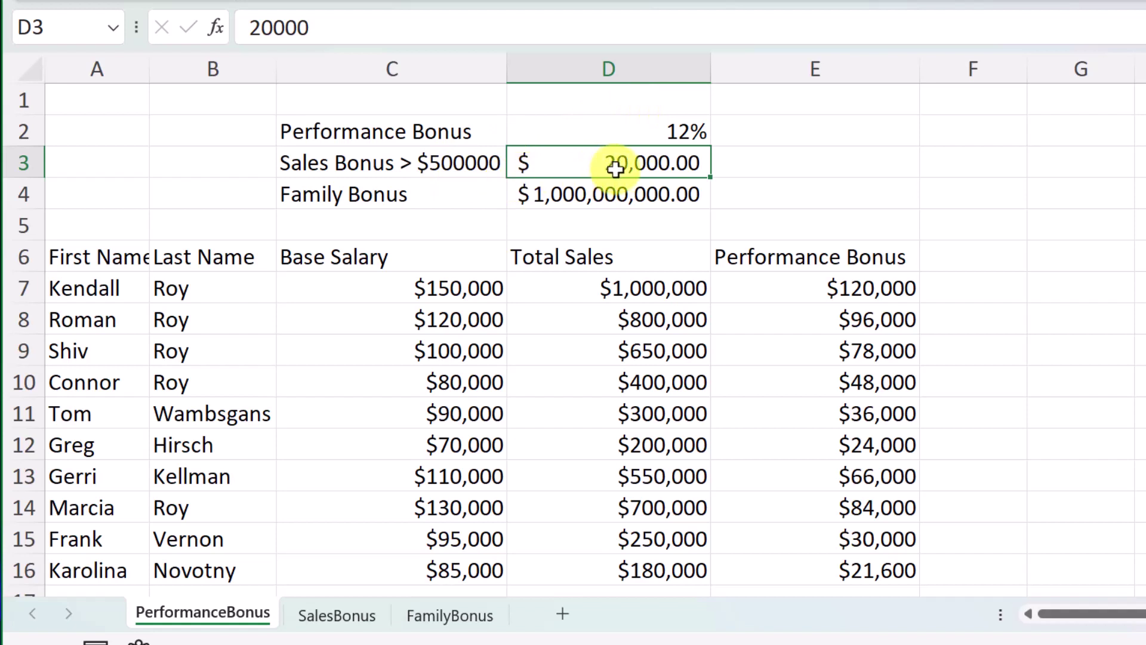
# Name the $20,000 cell D3 SalesBonus in the Name Box
pyautogui.click(34, 27)
pyautogui.write('Sa')
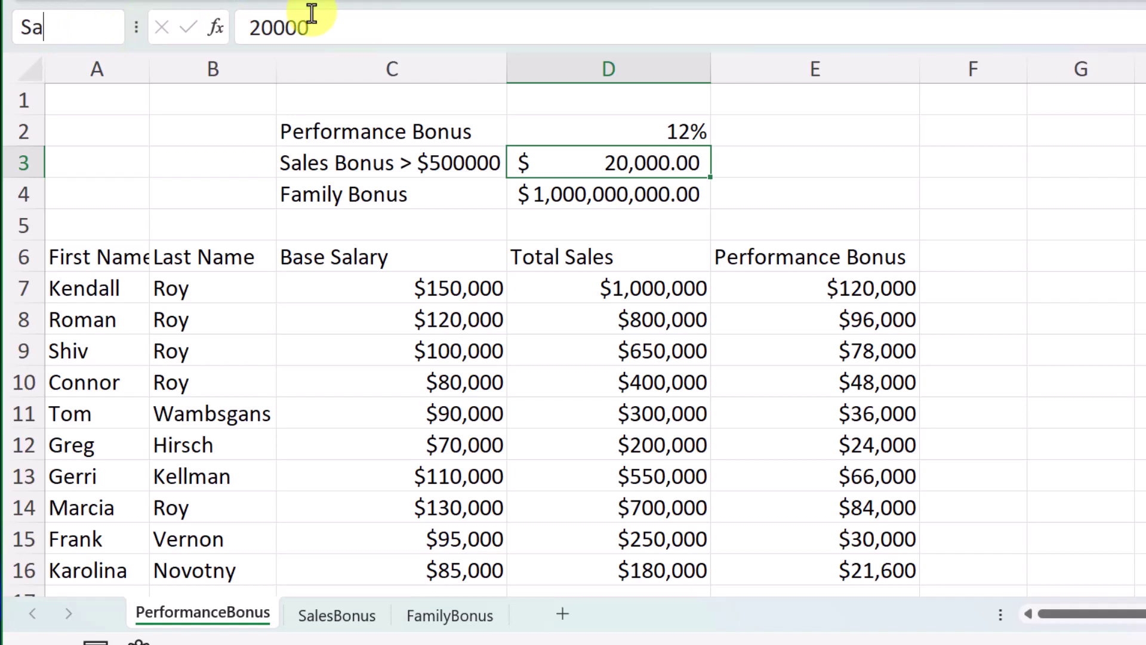
pyautogui.write('lesBonus')
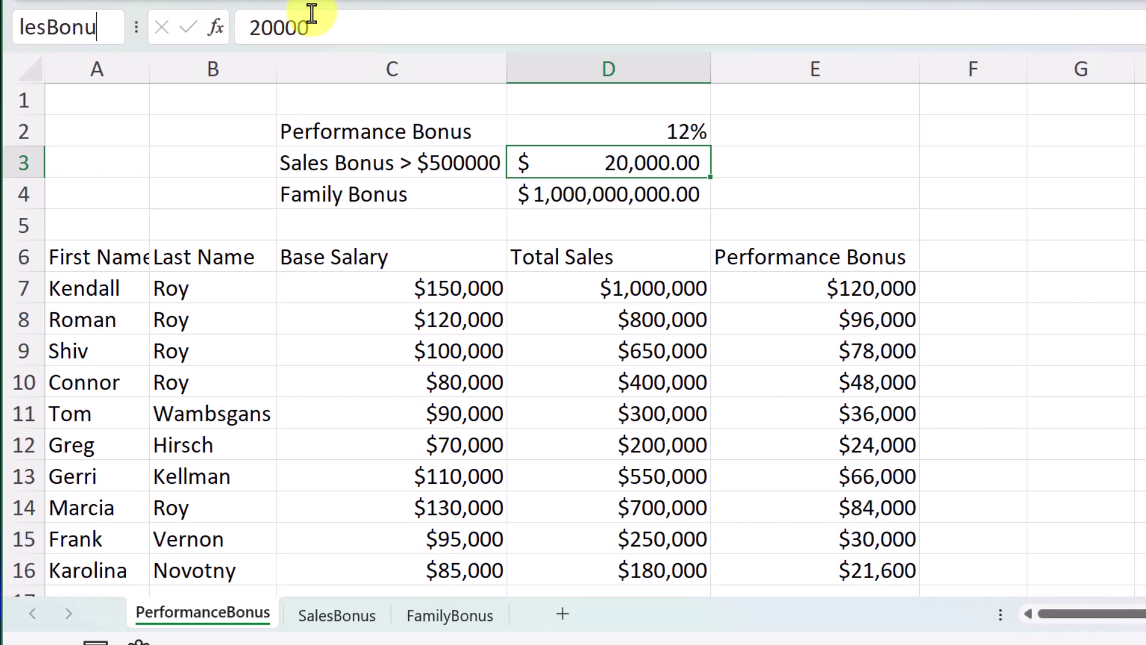
pyautogui.press('Return')
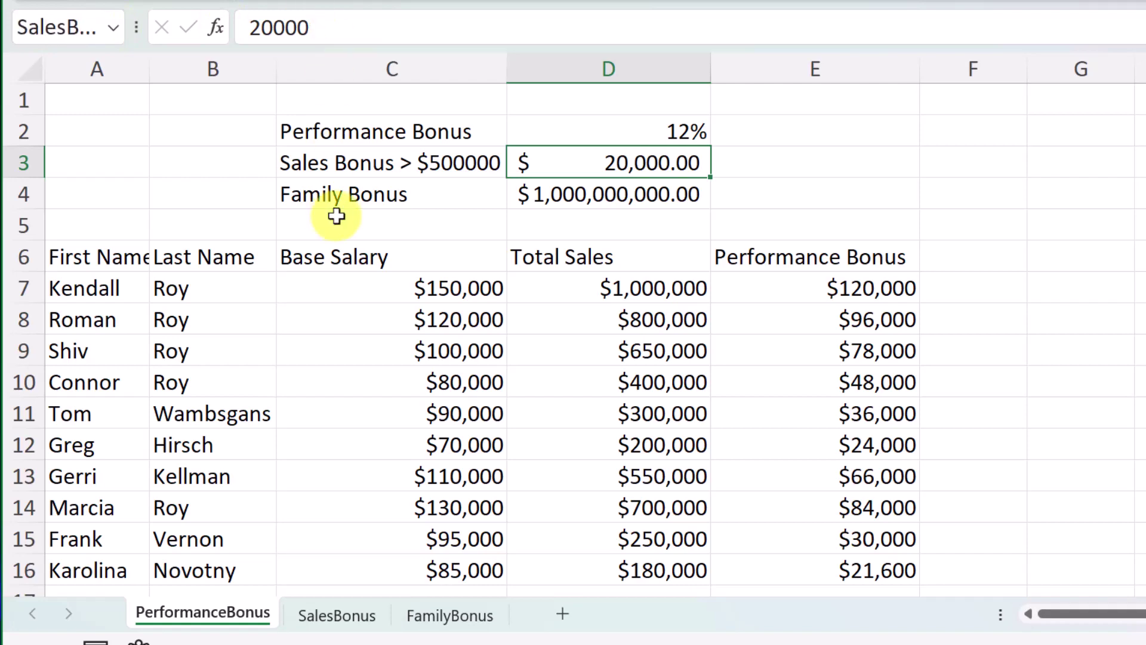
# On the SalesBonus sheet, enter =IF(D3>500000,SalesBonus,0) in E3
pyautogui.click(351, 617)
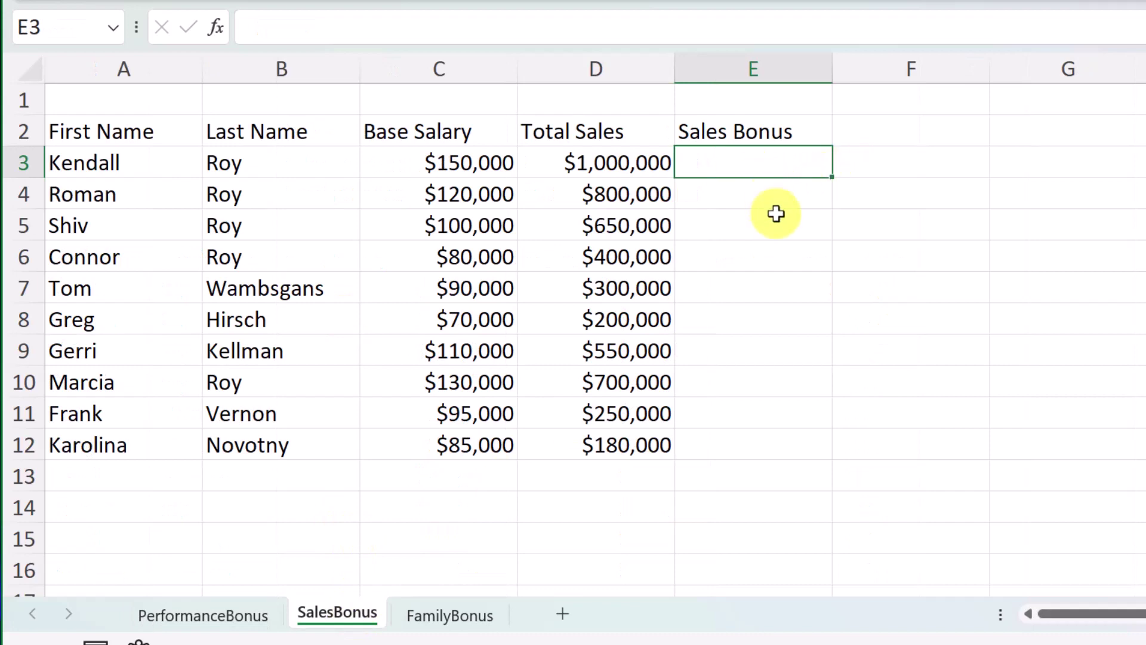
pyautogui.write('=')
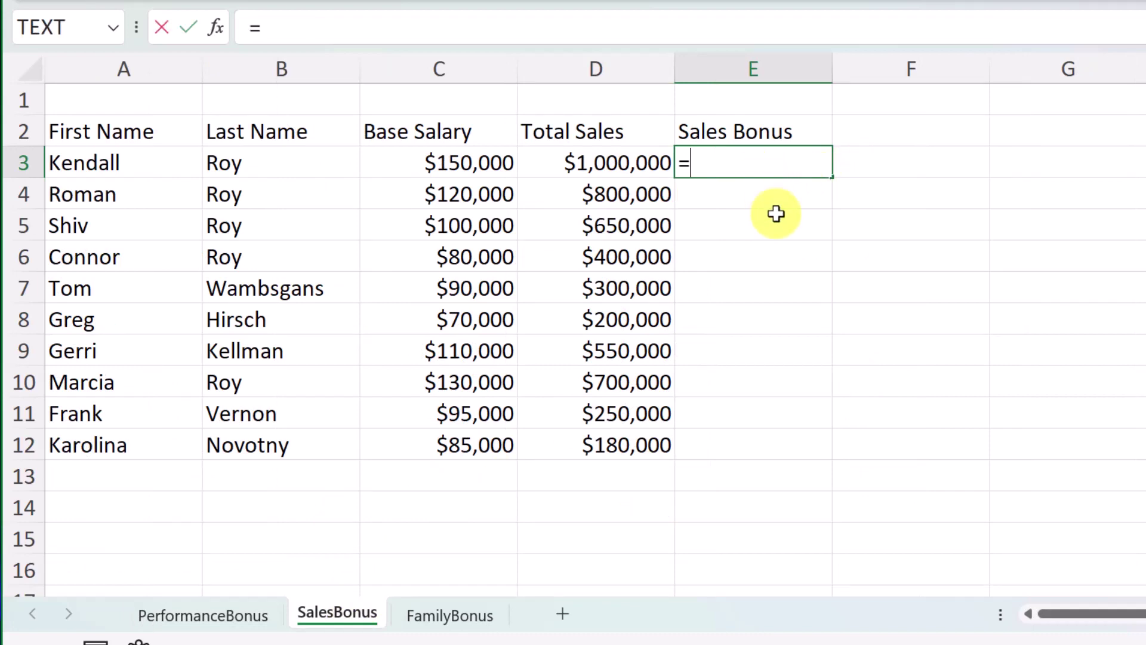
pyautogui.write('if')
pyautogui.doubleClick(729, 189)
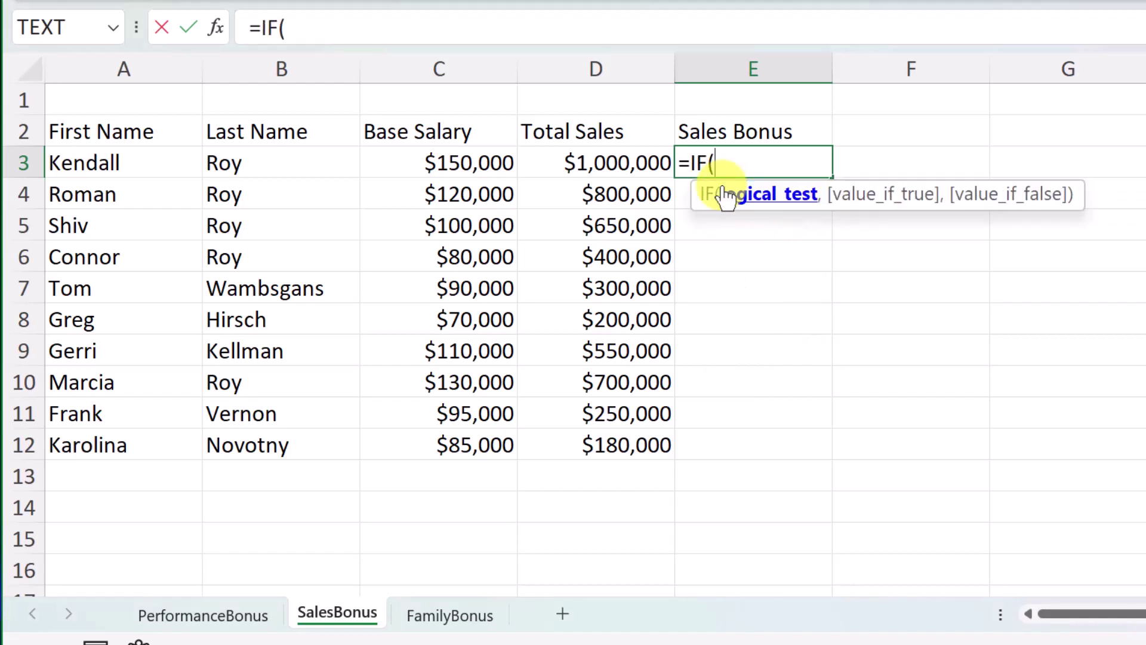
pyautogui.click(613, 166)
pyautogui.write('>50000')
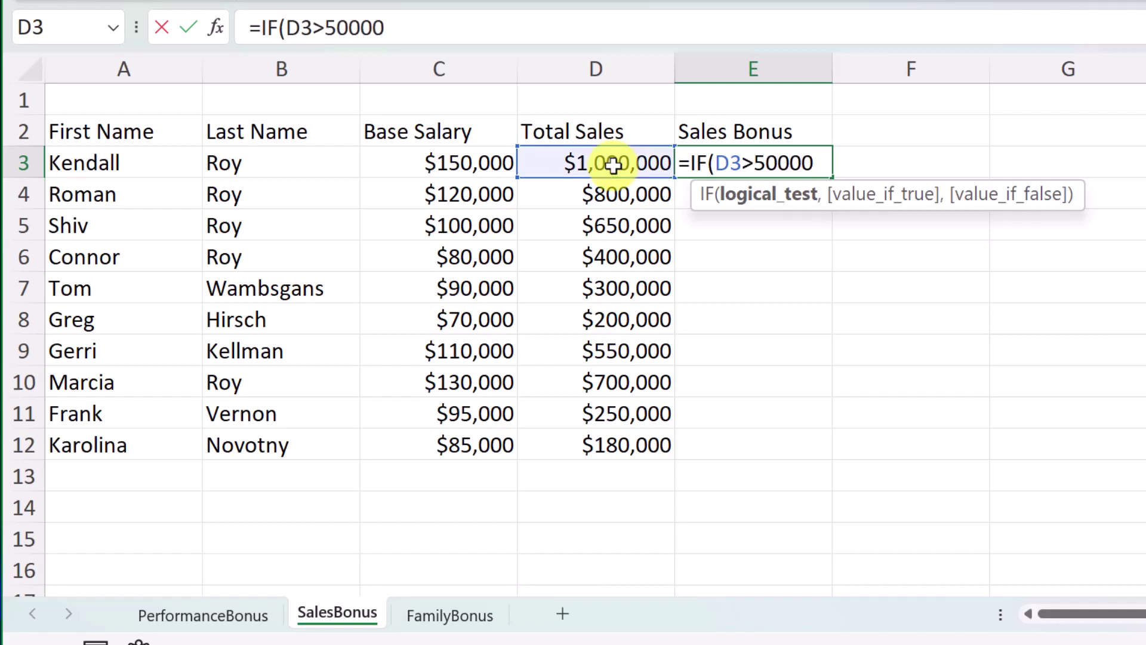
pyautogui.write('0,')
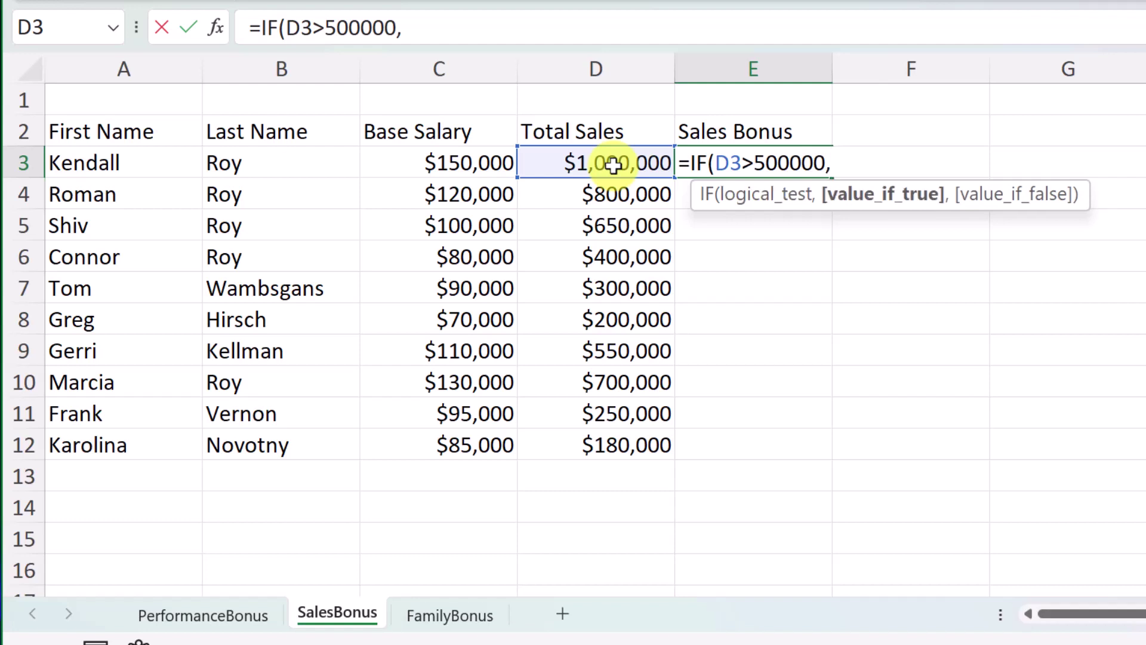
pyautogui.write('s')
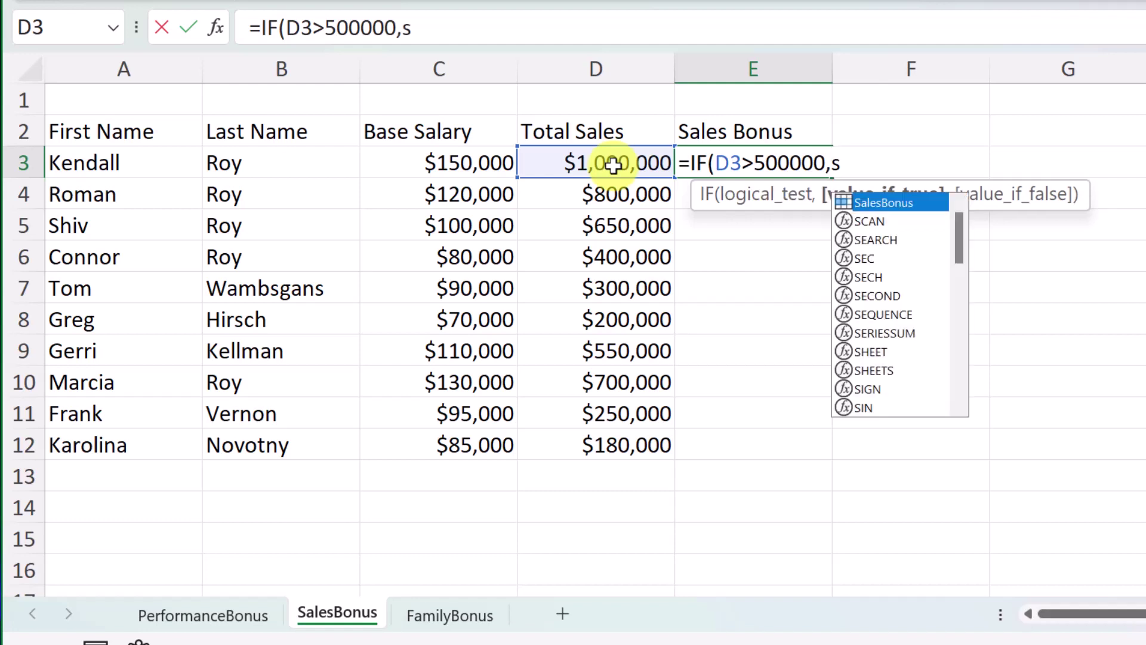
pyautogui.write('a')
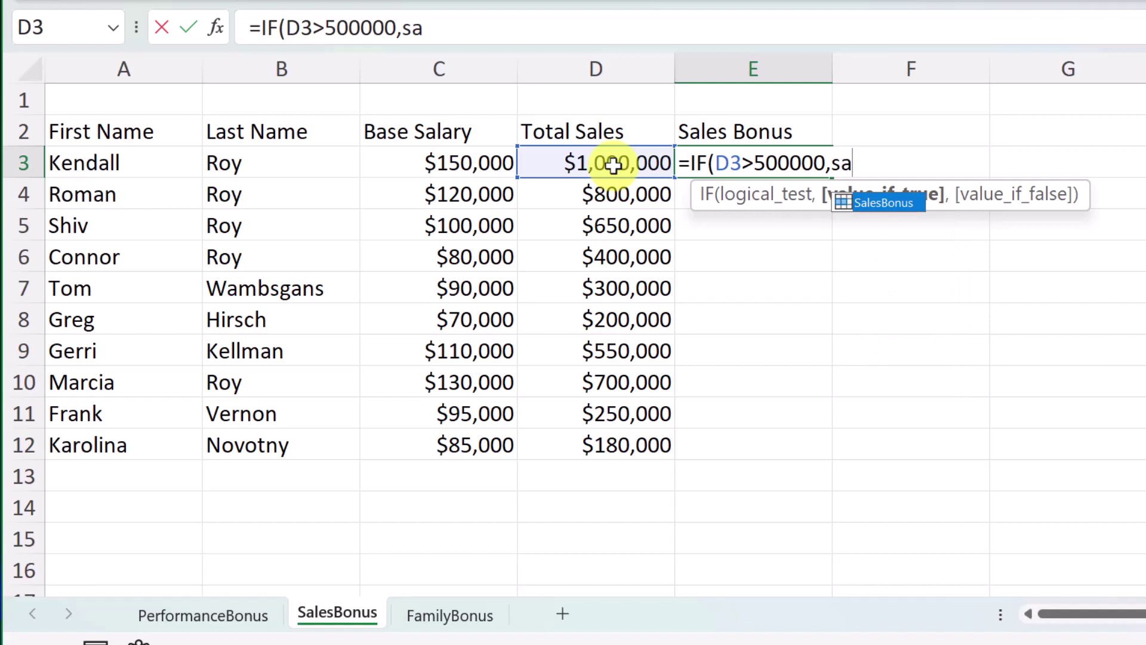
pyautogui.doubleClick(889, 203)
pyautogui.write(',')
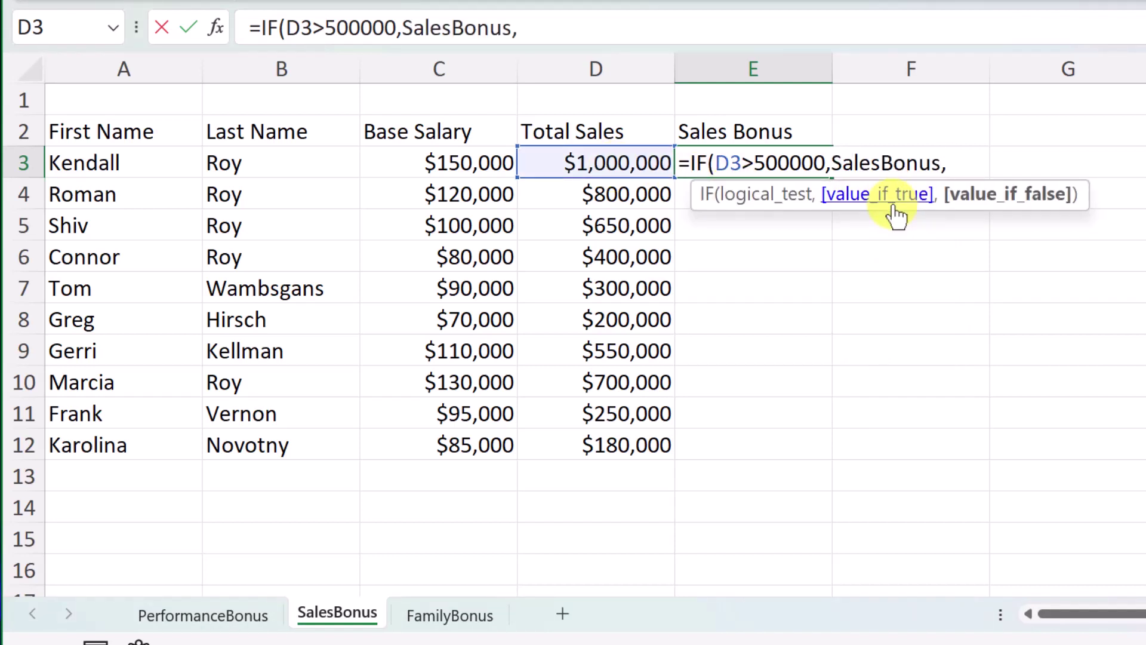
pyautogui.write('0)')
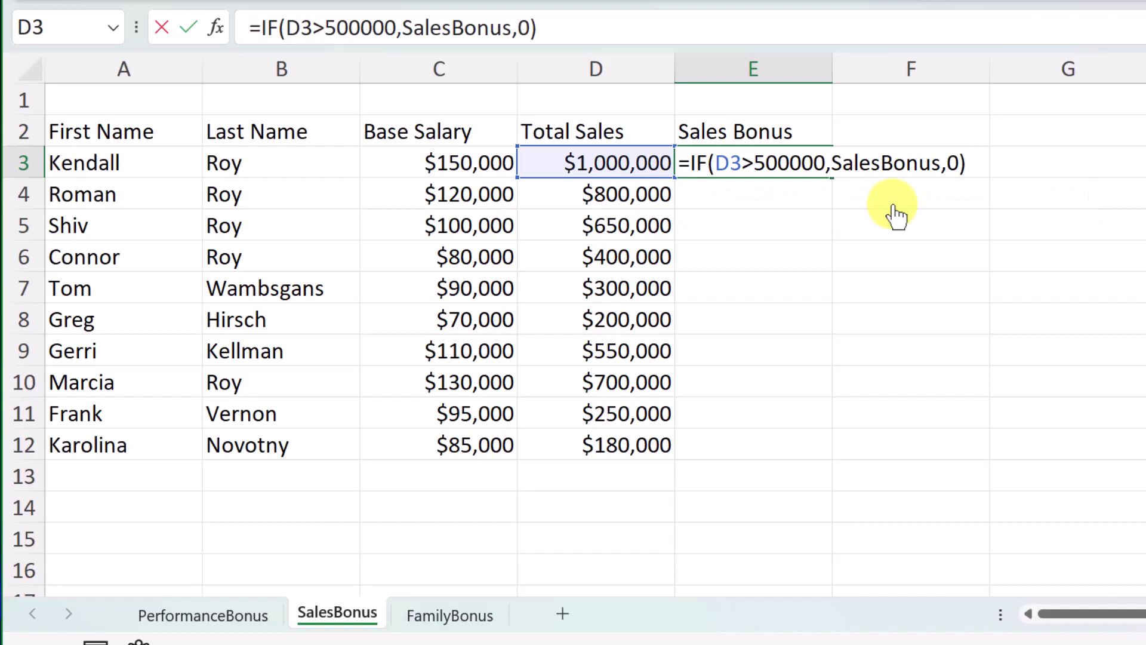
pyautogui.press('Return')
# Format E3 as Accounting and fill the formula down to E12
pyautogui.click(806, 158)
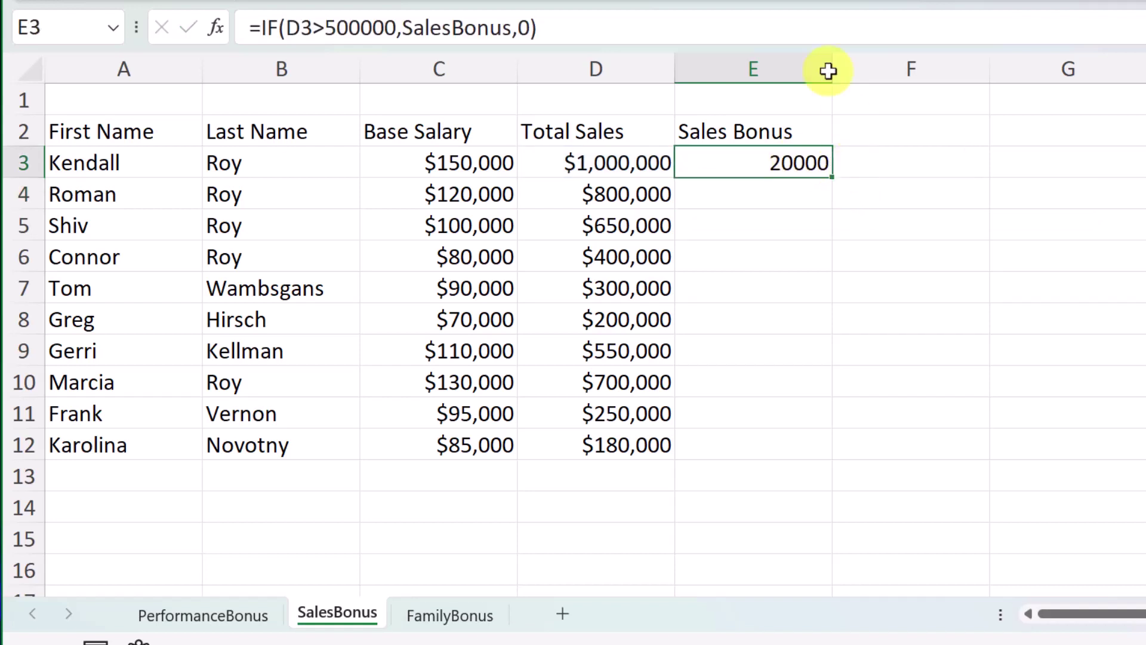
pyautogui.click(847, 1)
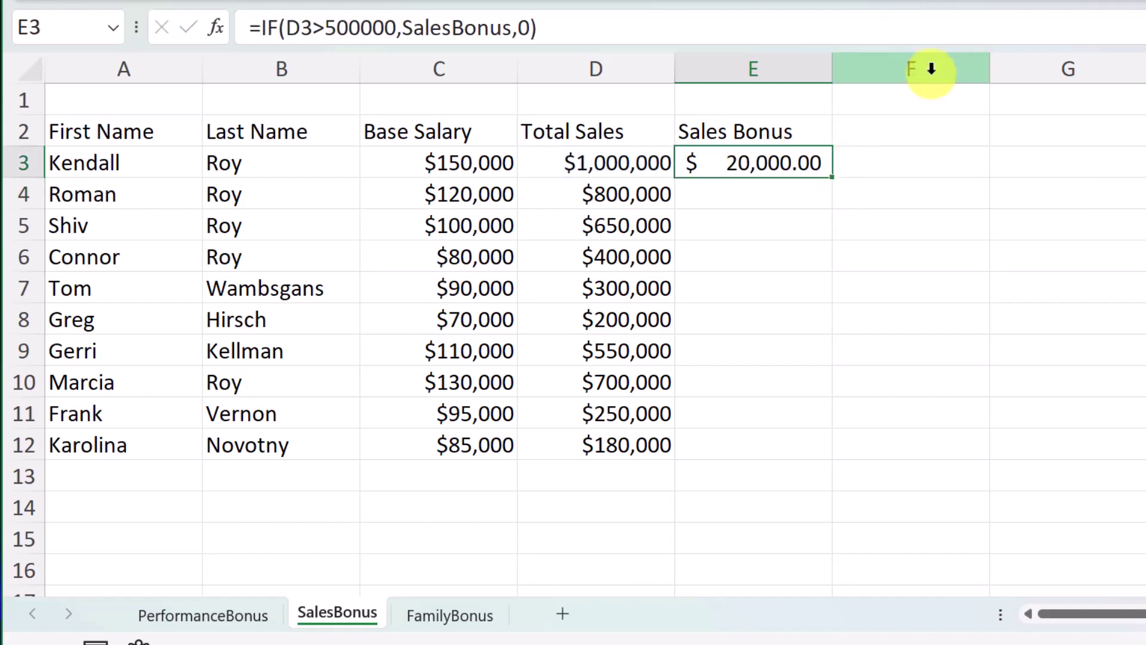
pyautogui.doubleClick(831, 176)
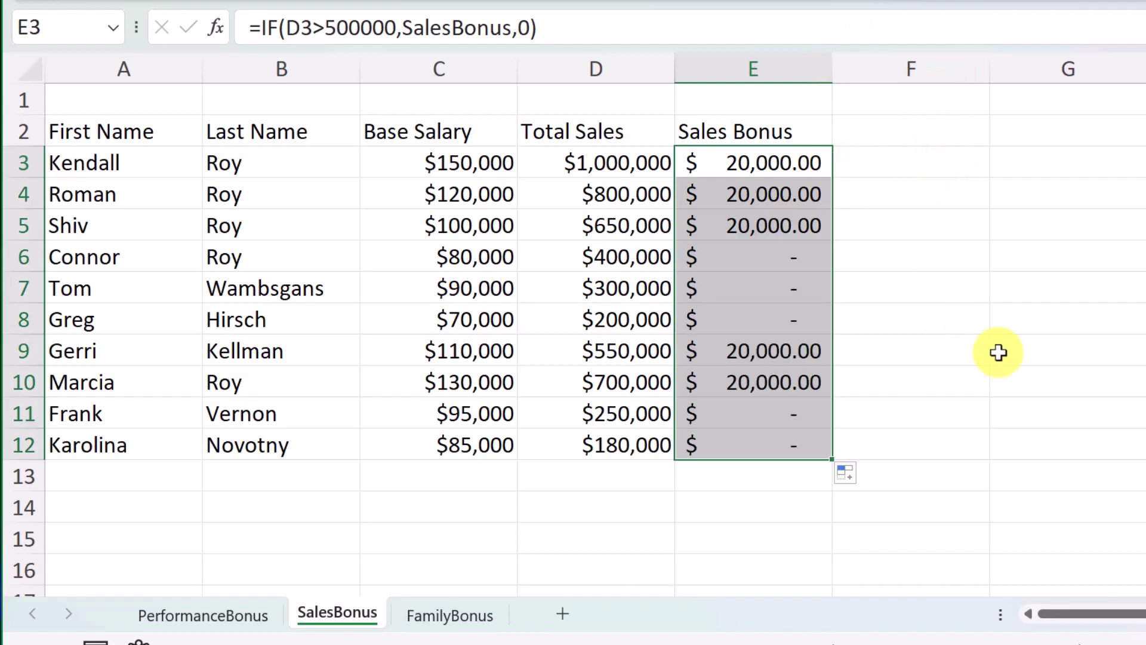
pyautogui.click(999, 352)
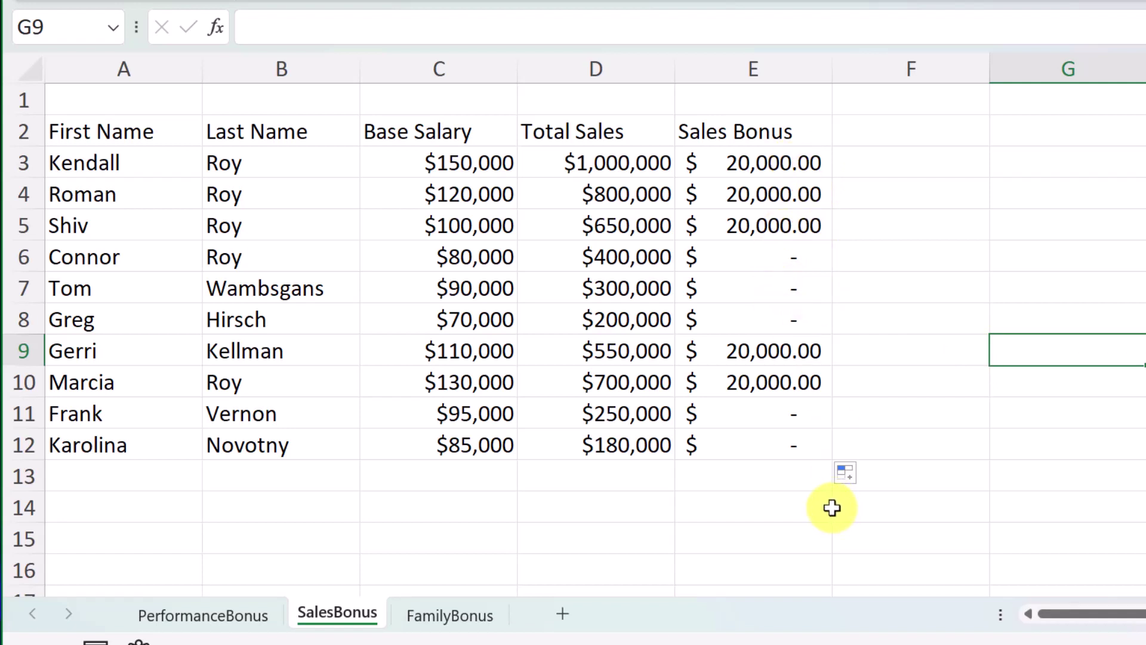
pyautogui.click(210, 616)
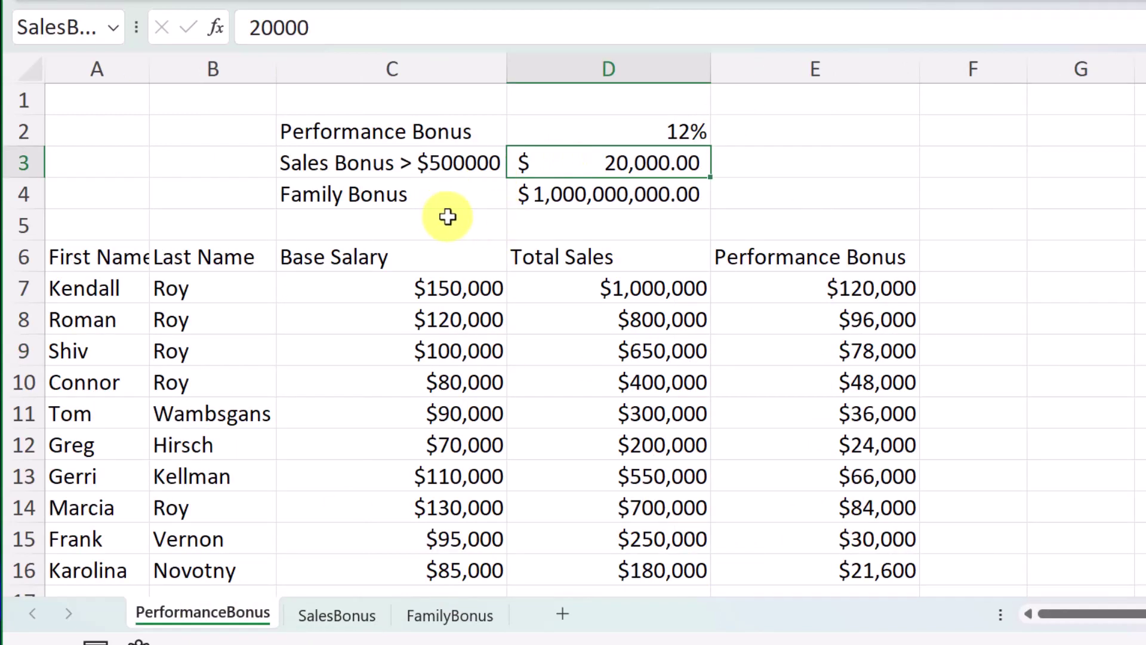
# Name the $1,000,000,000 Family Bonus cell D4 FamilyBonus
pyautogui.click(633, 201)
pyautogui.click(33, 26)
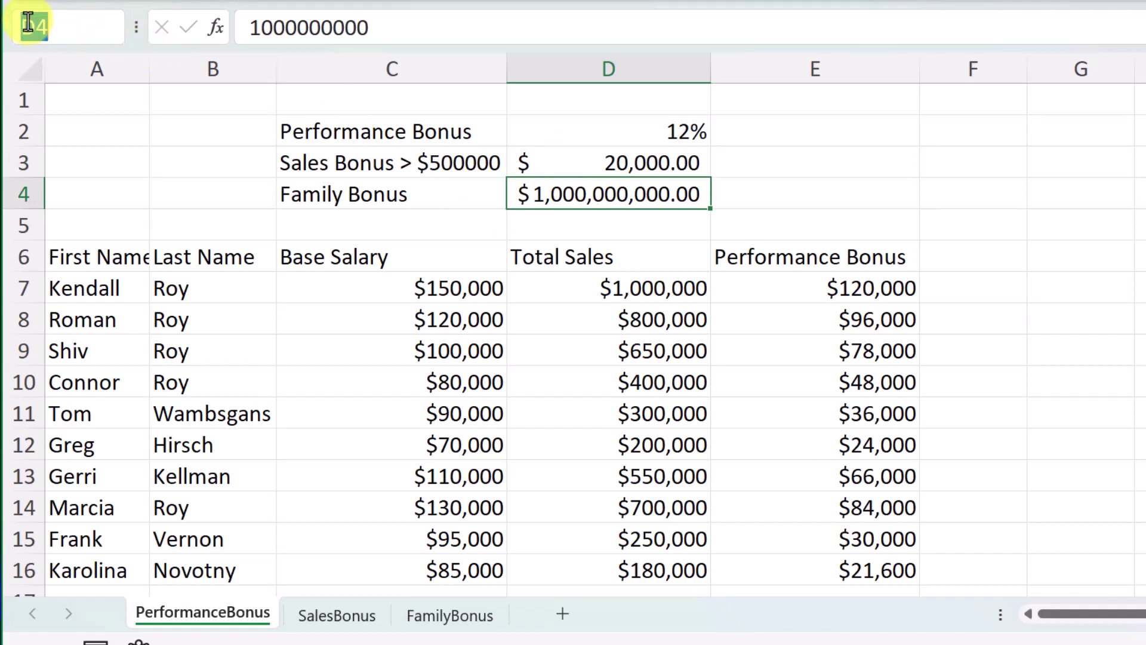
pyautogui.write('Fa')
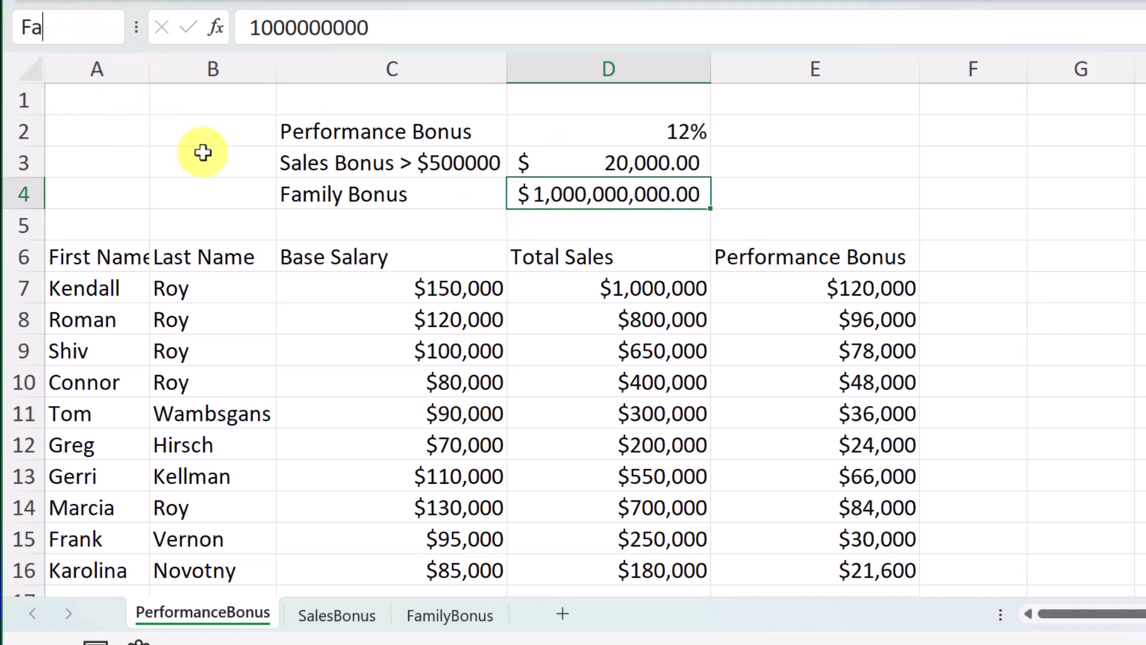
pyautogui.write('Bo')
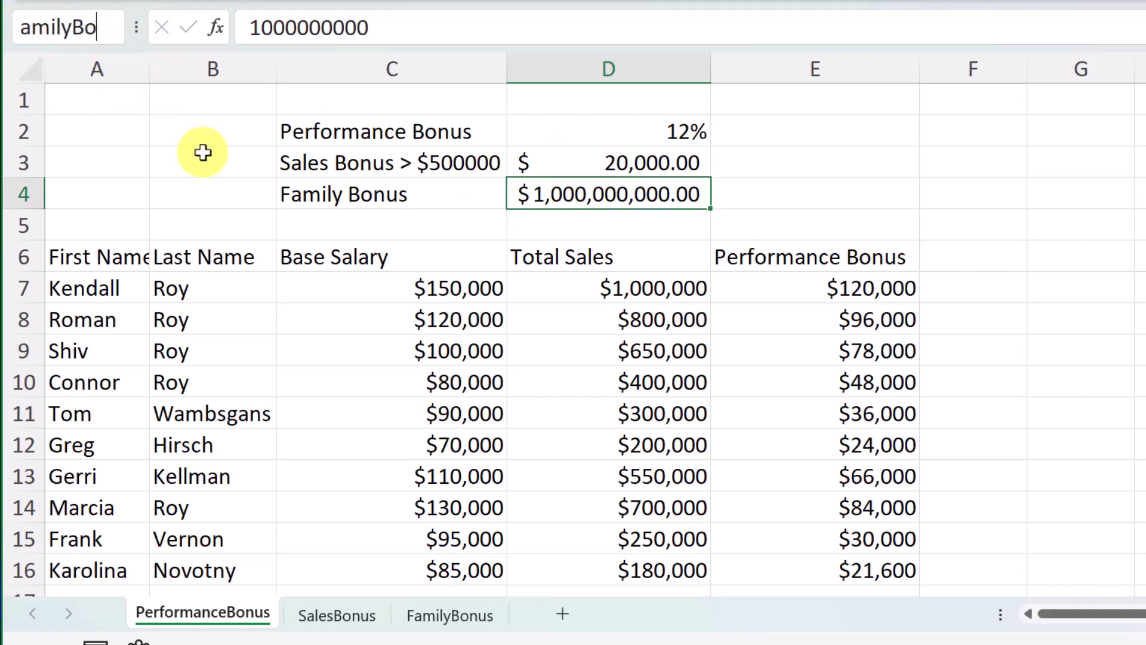
pyautogui.write('nus')
pyautogui.press('Return')
pyautogui.click(462, 616)
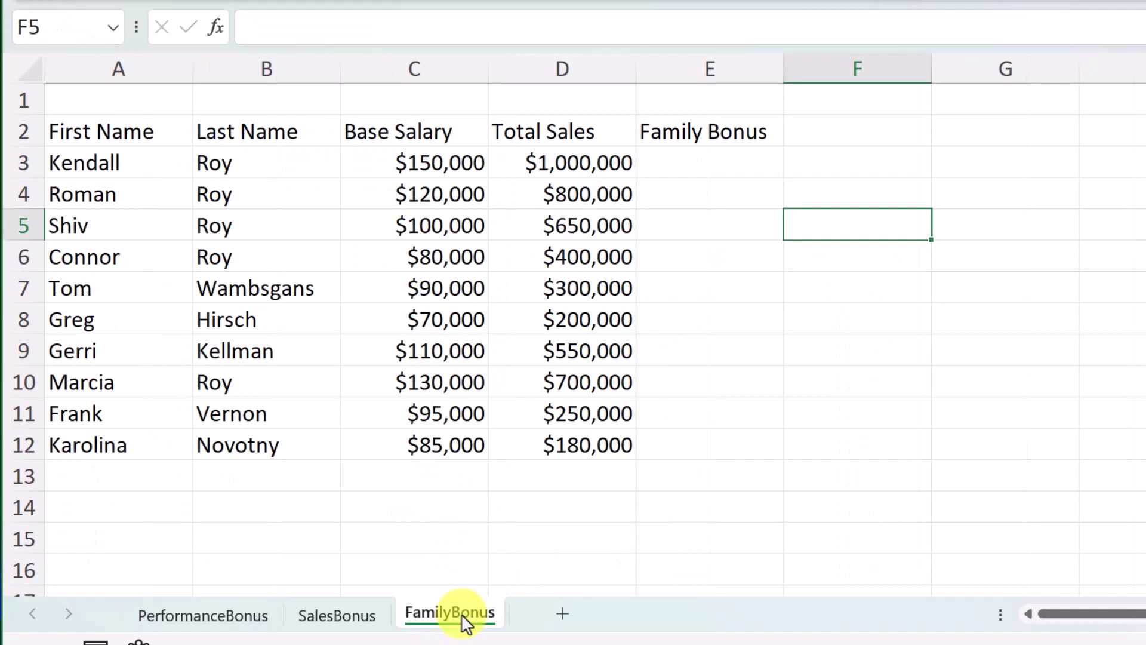
# In E3, enter an IF formula paying FamilyBonus when B3's last name is the family surname, else 0
pyautogui.click(740, 163)
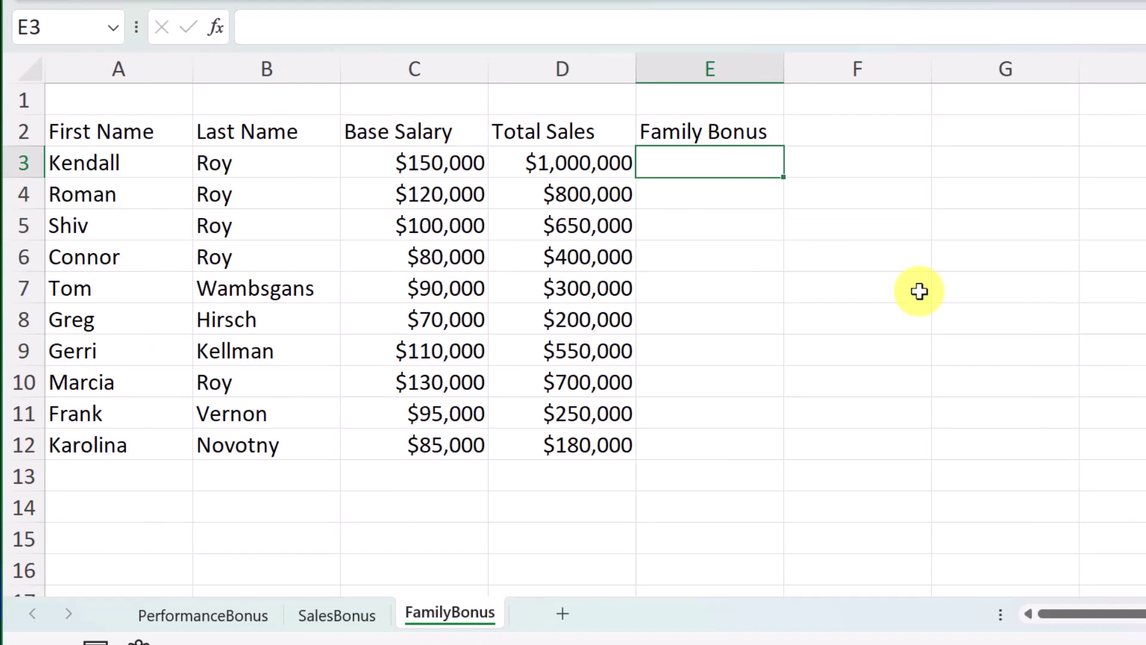
pyautogui.write('=if')
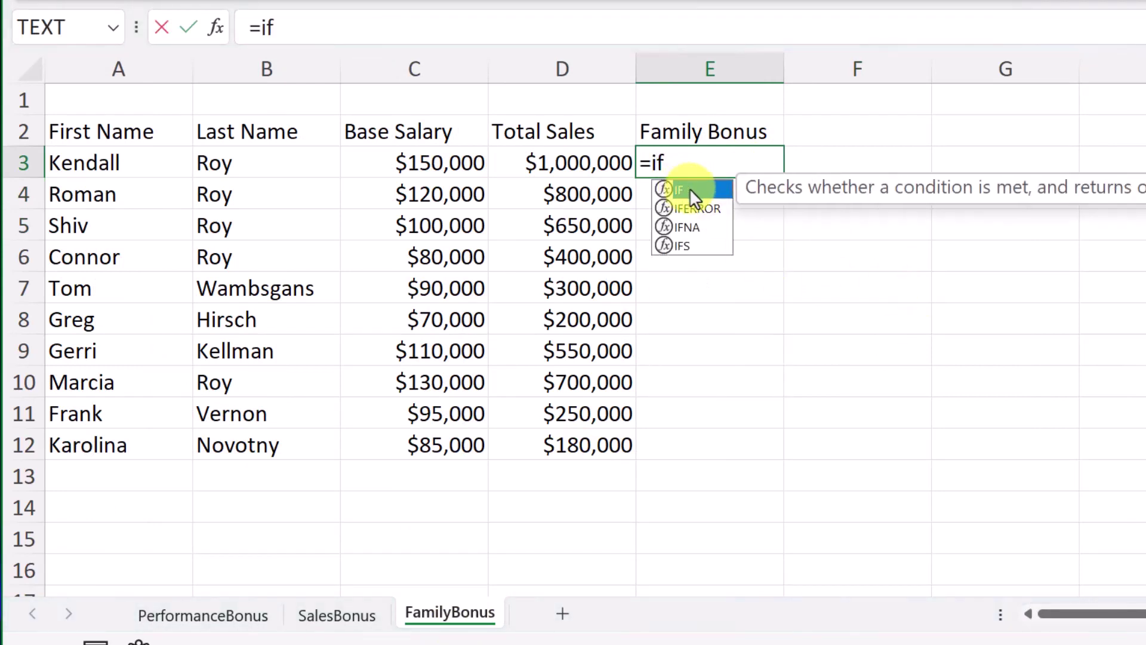
pyautogui.doubleClick(689, 188)
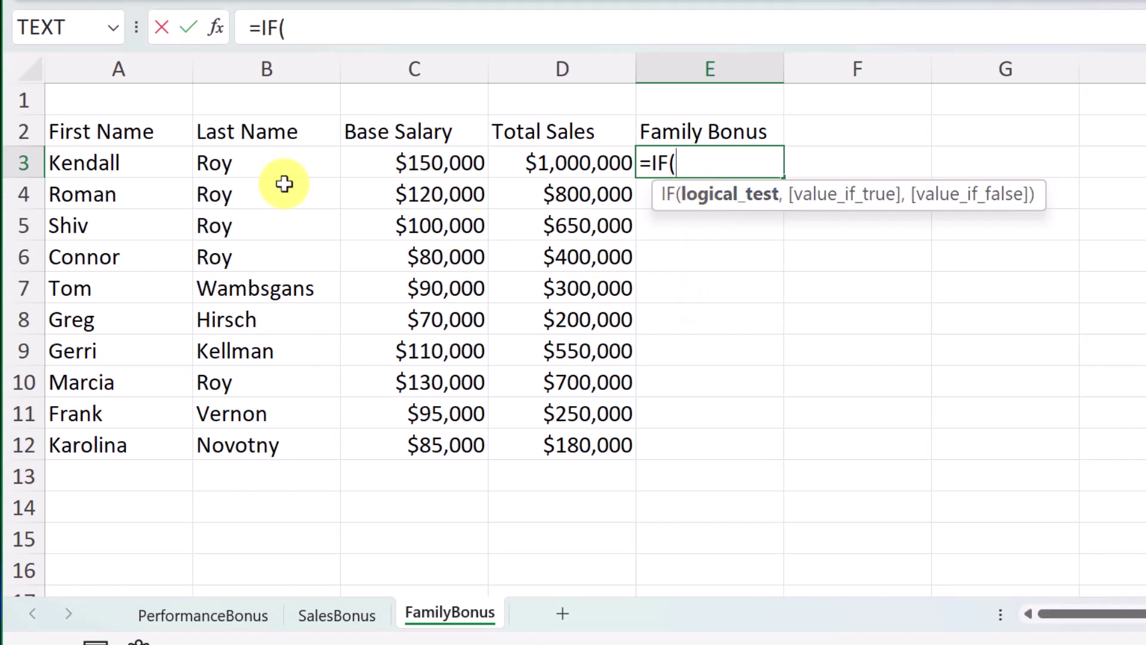
pyautogui.click(255, 168)
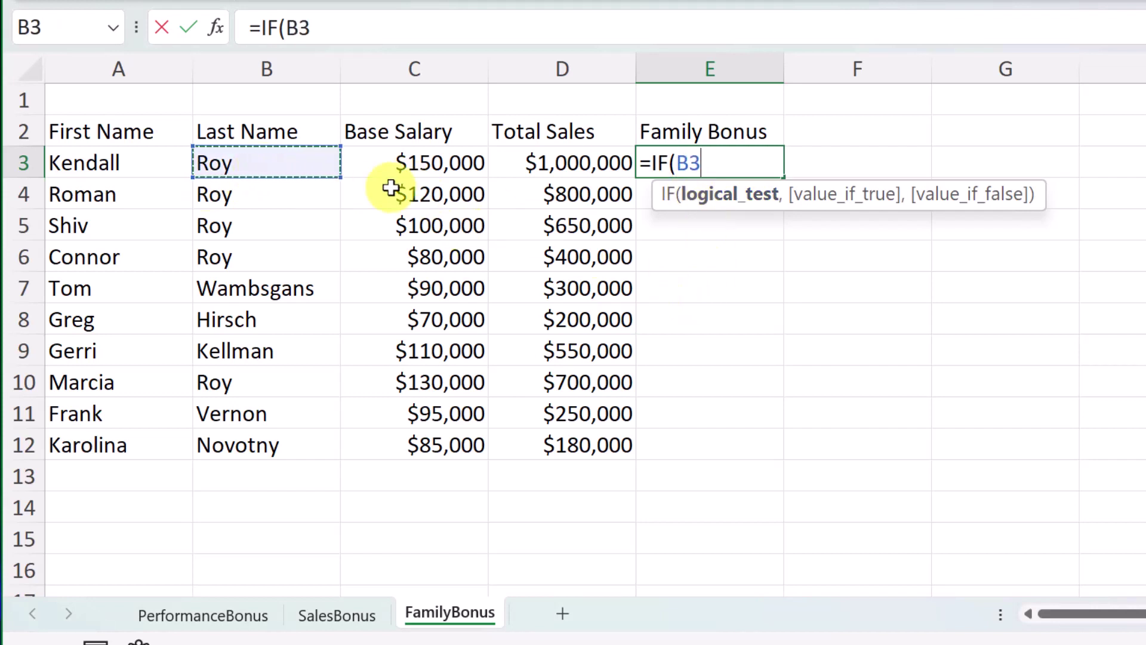
pyautogui.write('=')
pyautogui.write('"Roy')
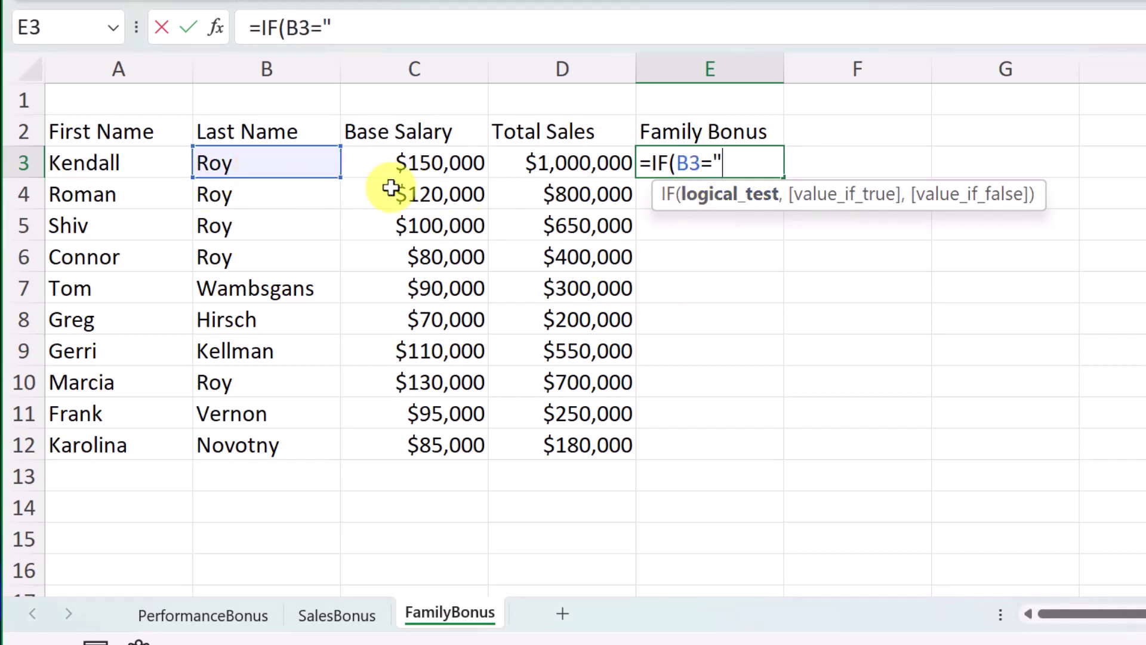
pyautogui.write('",')
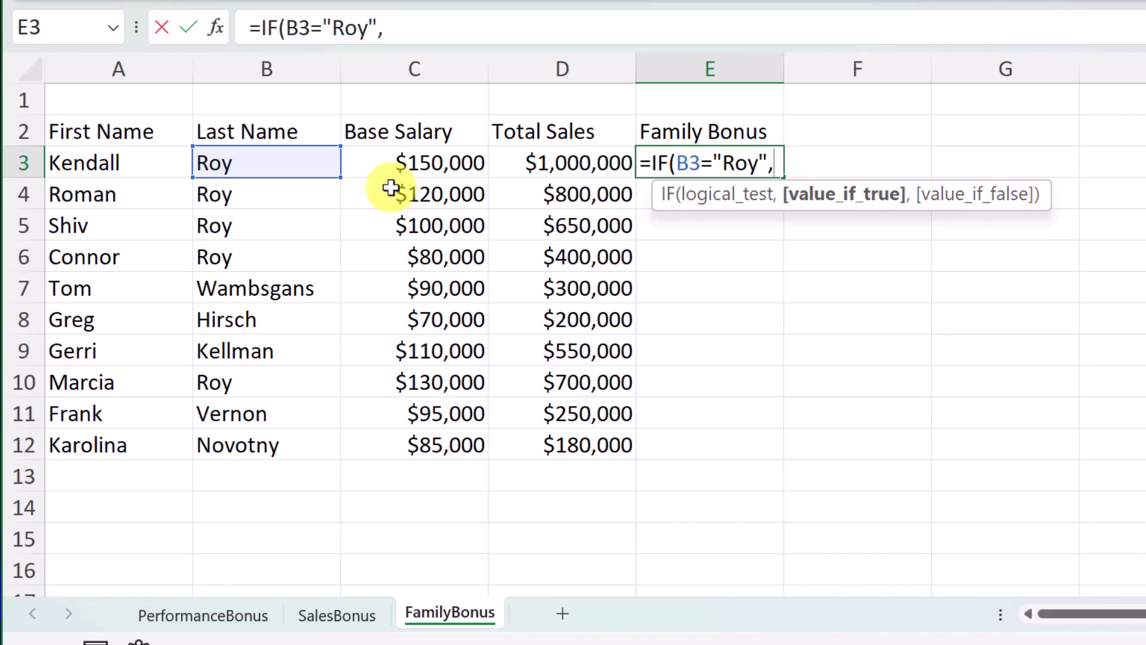
pyautogui.write('fam')
pyautogui.doubleClick(847, 206)
pyautogui.write(',')
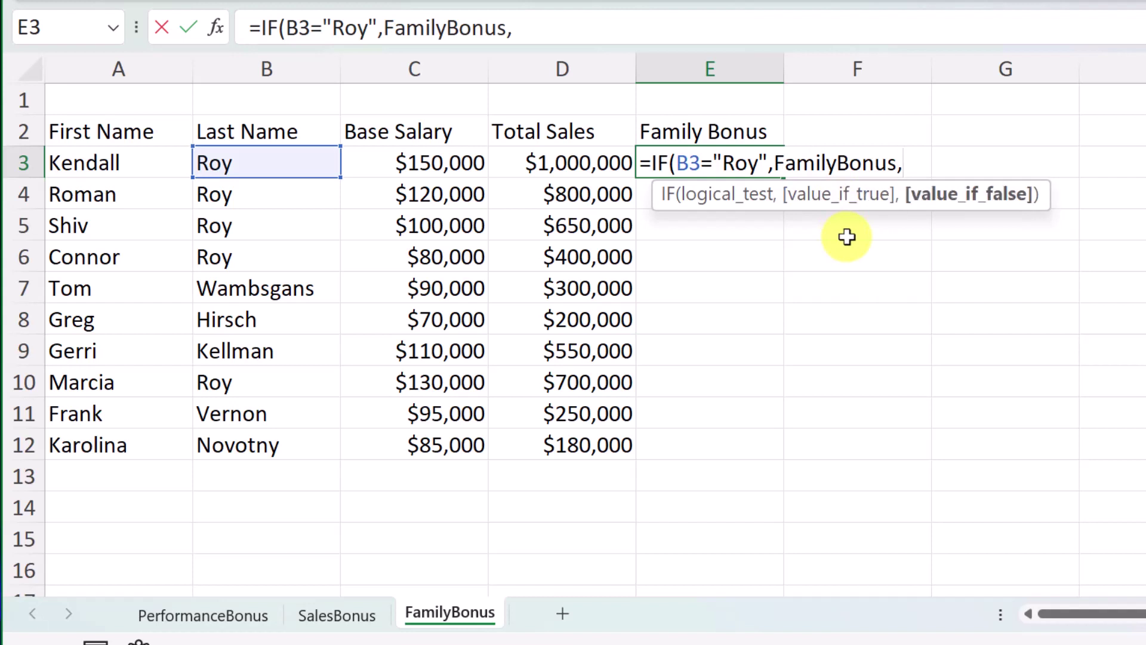
pyautogui.write('0)')
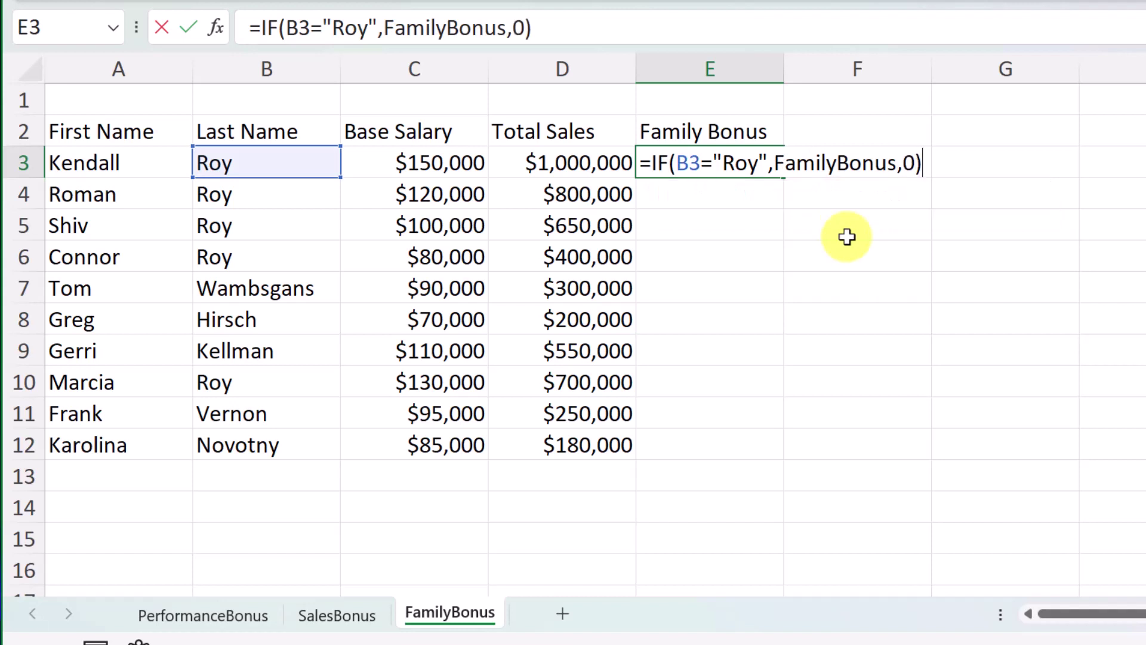
pyautogui.press('Return')
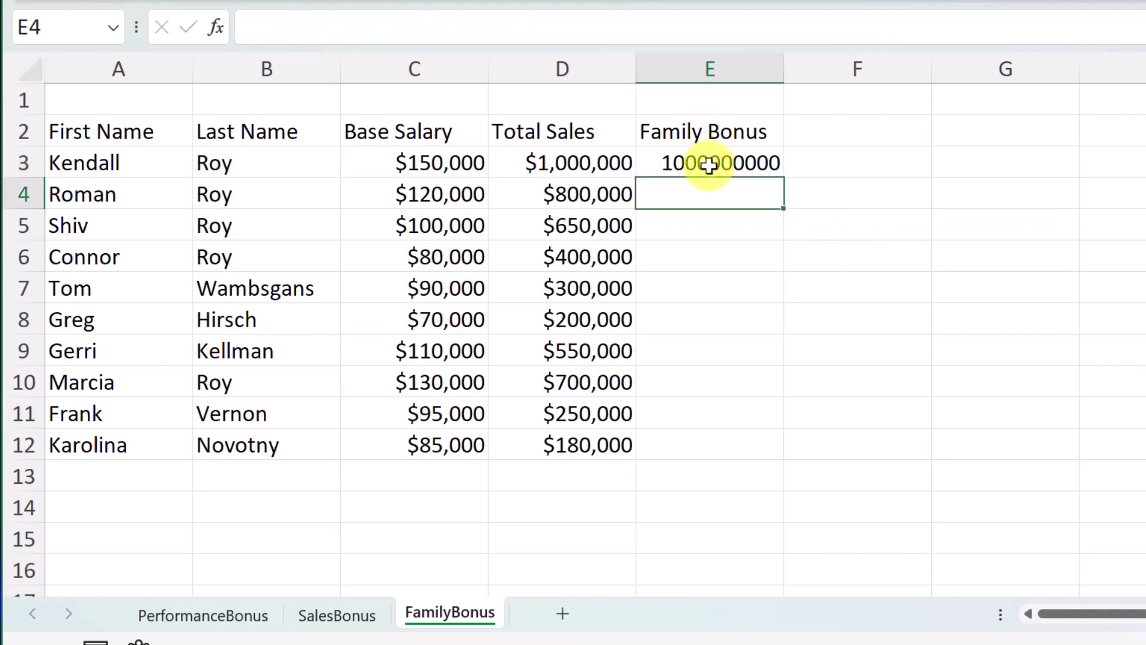
# Apply dollar currency format to E3 and fill the formula down to E12
pyautogui.click(693, 163)
pyautogui.hotkey('ctrl', 'shift', '4')
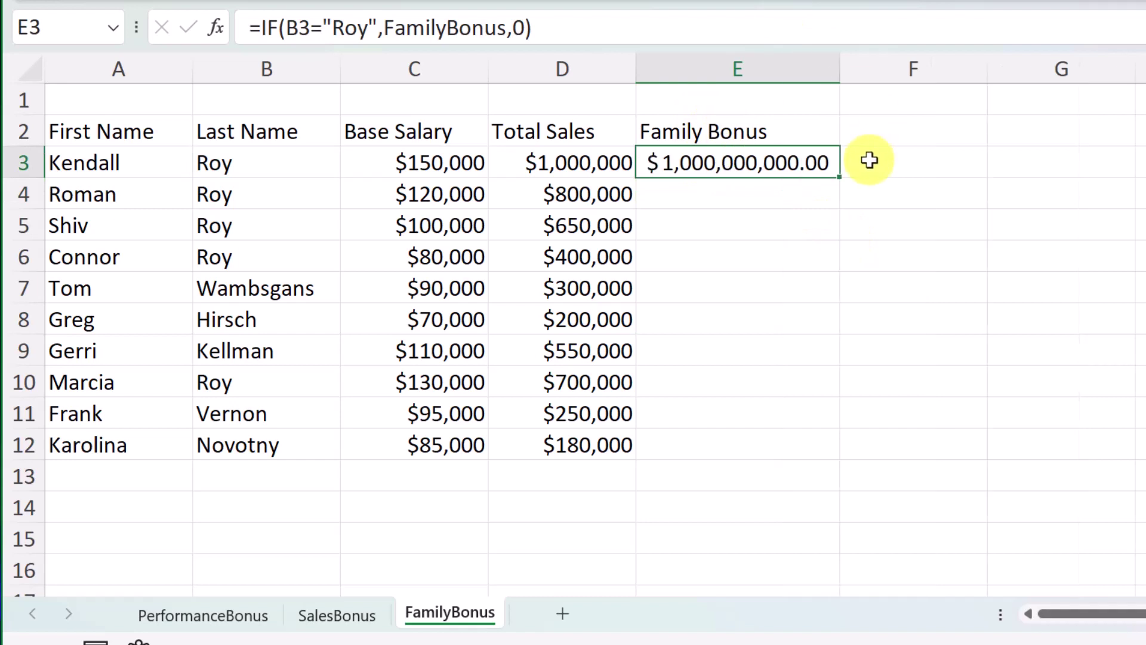
pyautogui.doubleClick(842, 178)
pyautogui.click(1089, 383)
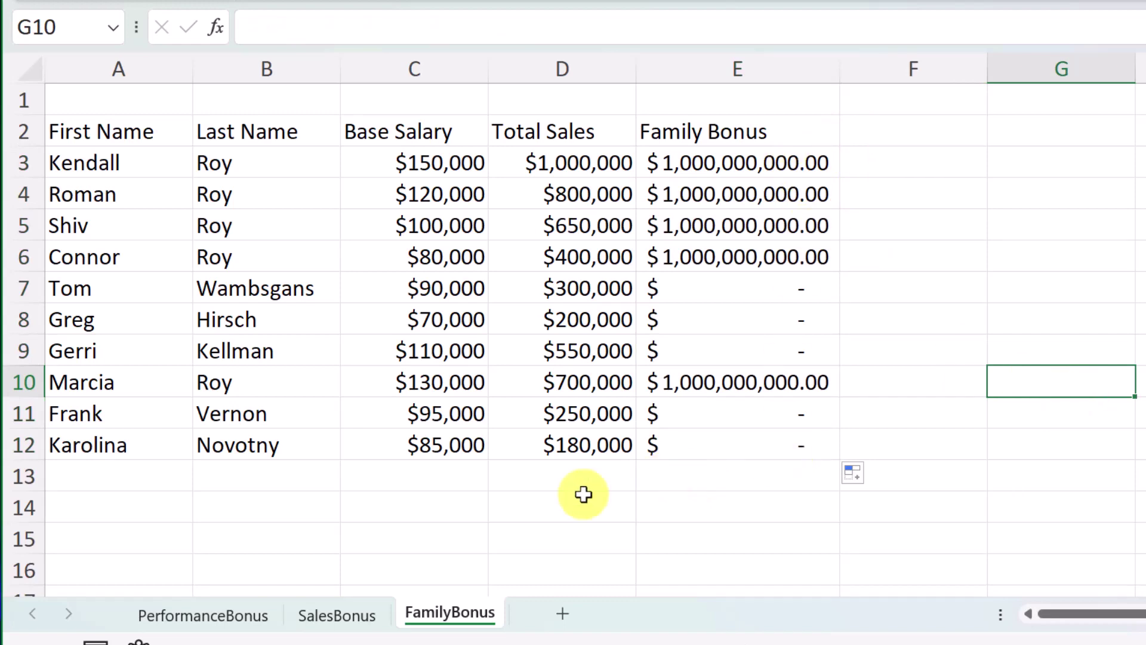
pyautogui.click(203, 615)
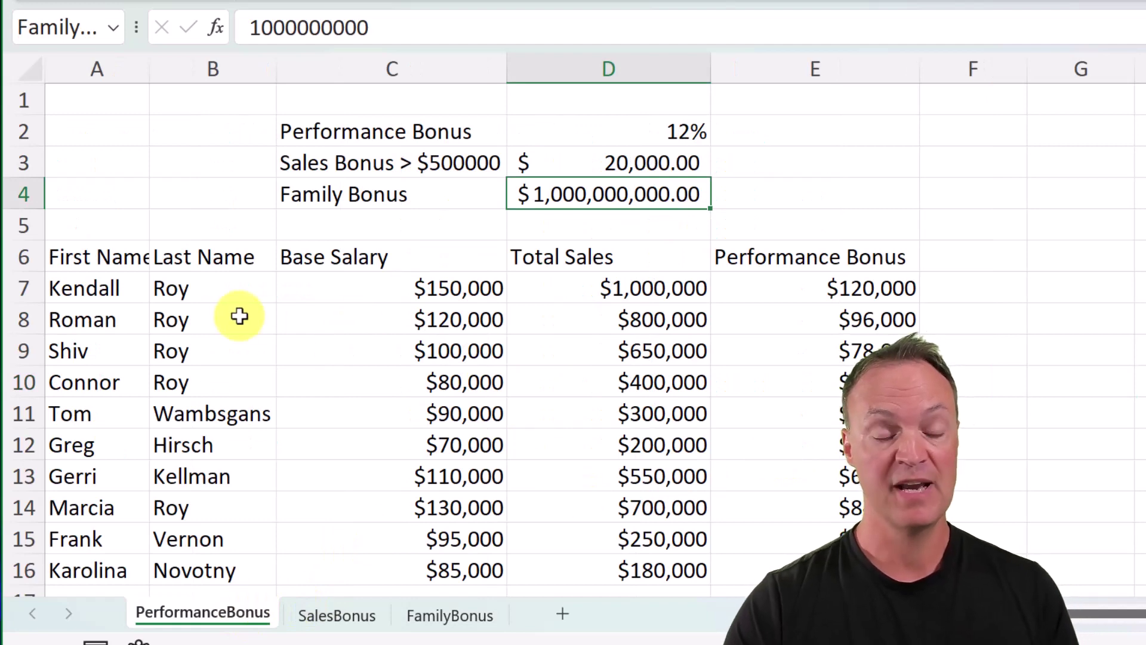